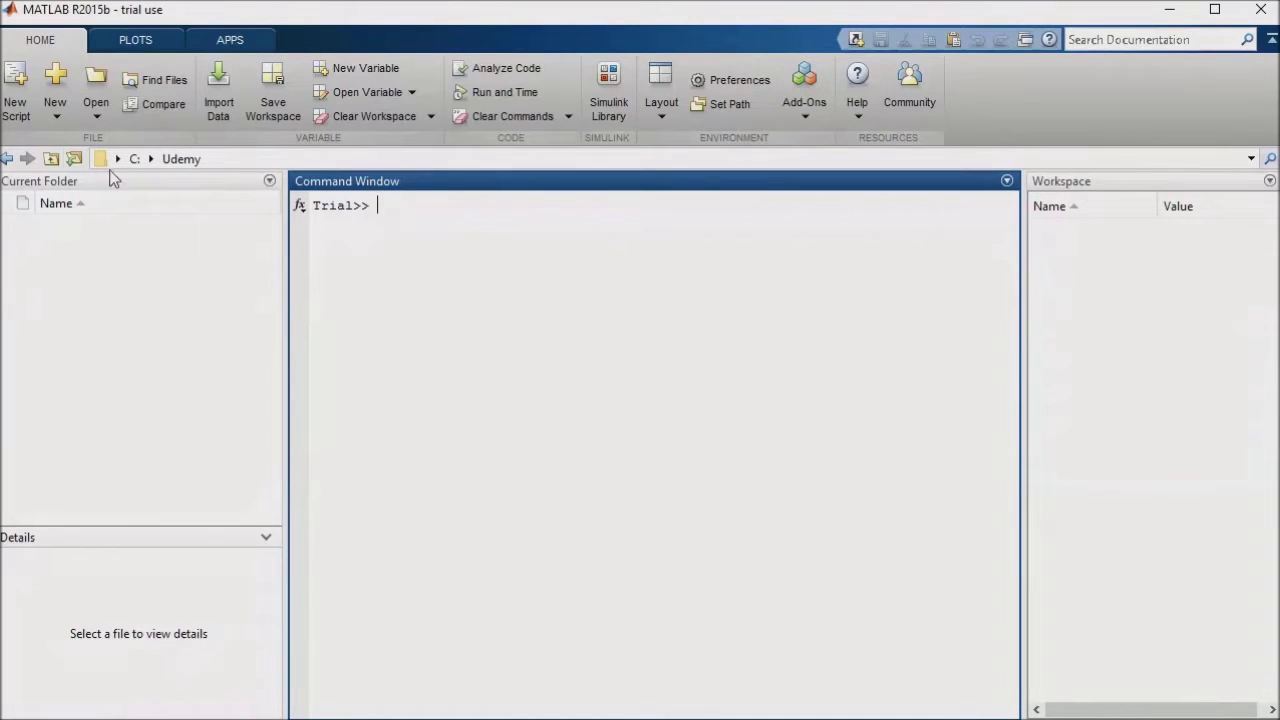
Create a new blank Simulink model, bring its window fully into view, and open the Library Browser
left_click(55, 117)
left_click(104, 442)
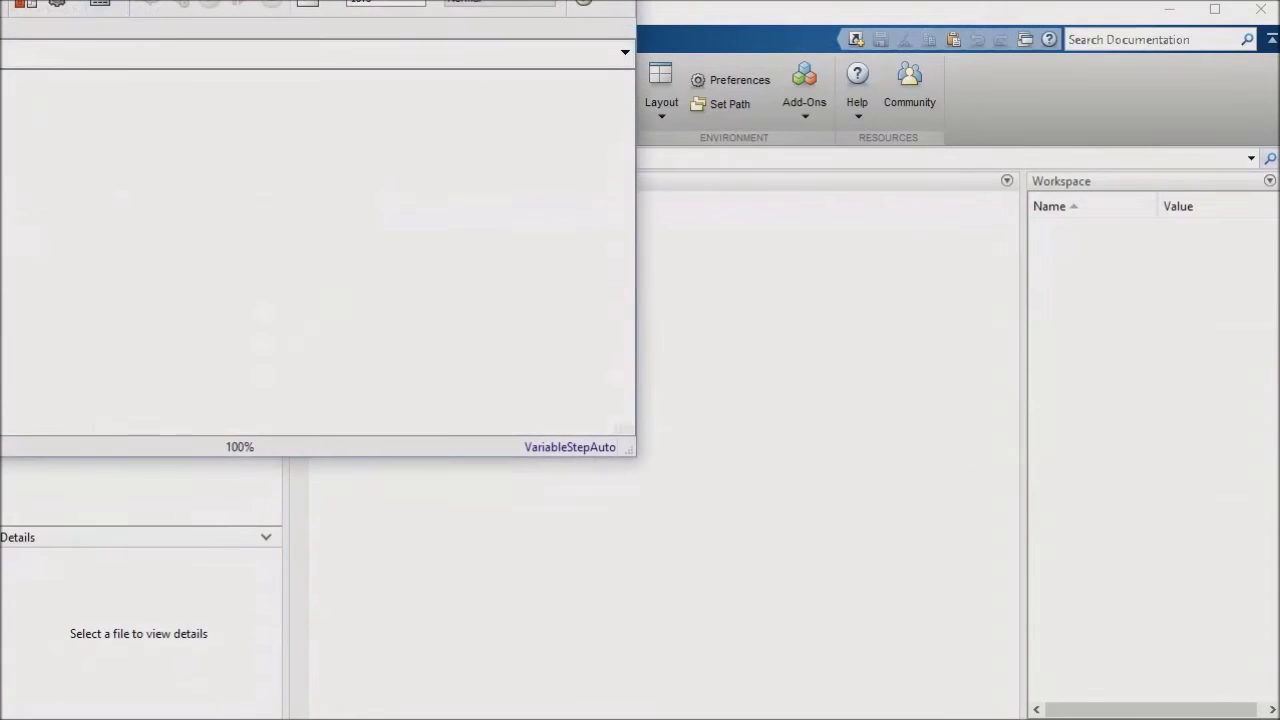
left_click_drag(80, 1, 261, 168)
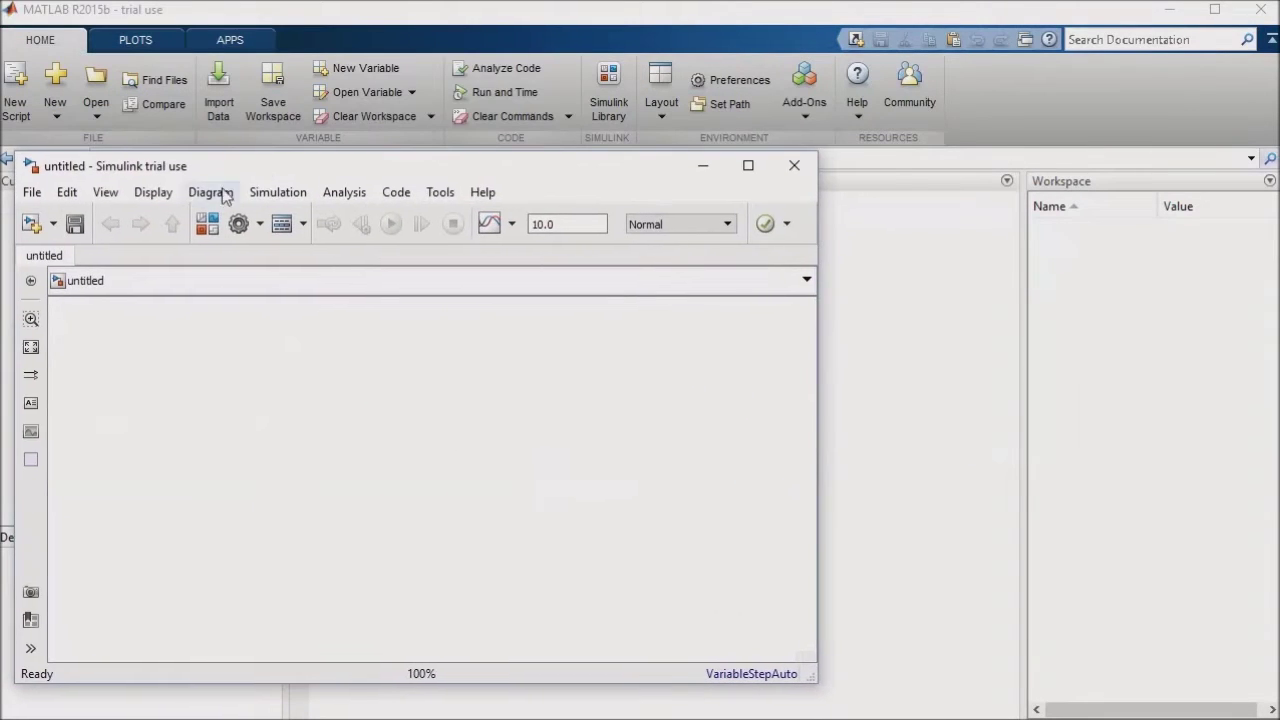
left_click(207, 224)
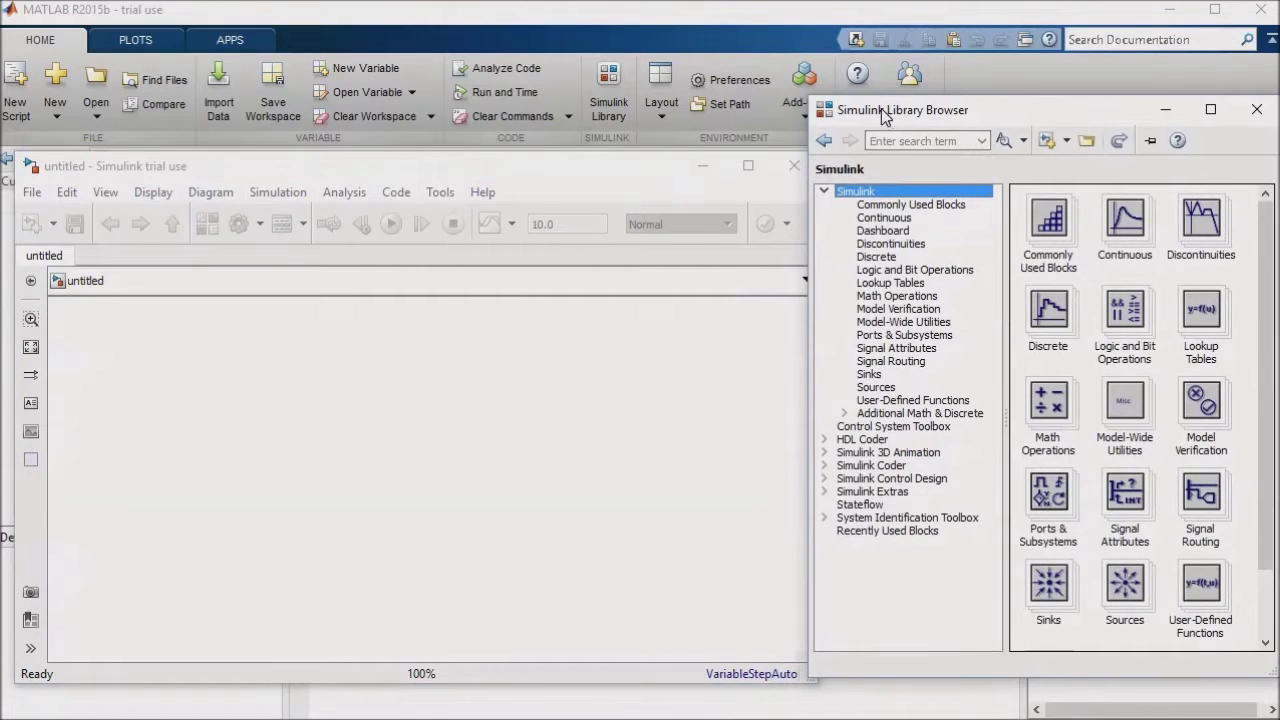
Add In1 and Out1 port blocks from Commonly Used Blocks to the model
left_click(903, 206)
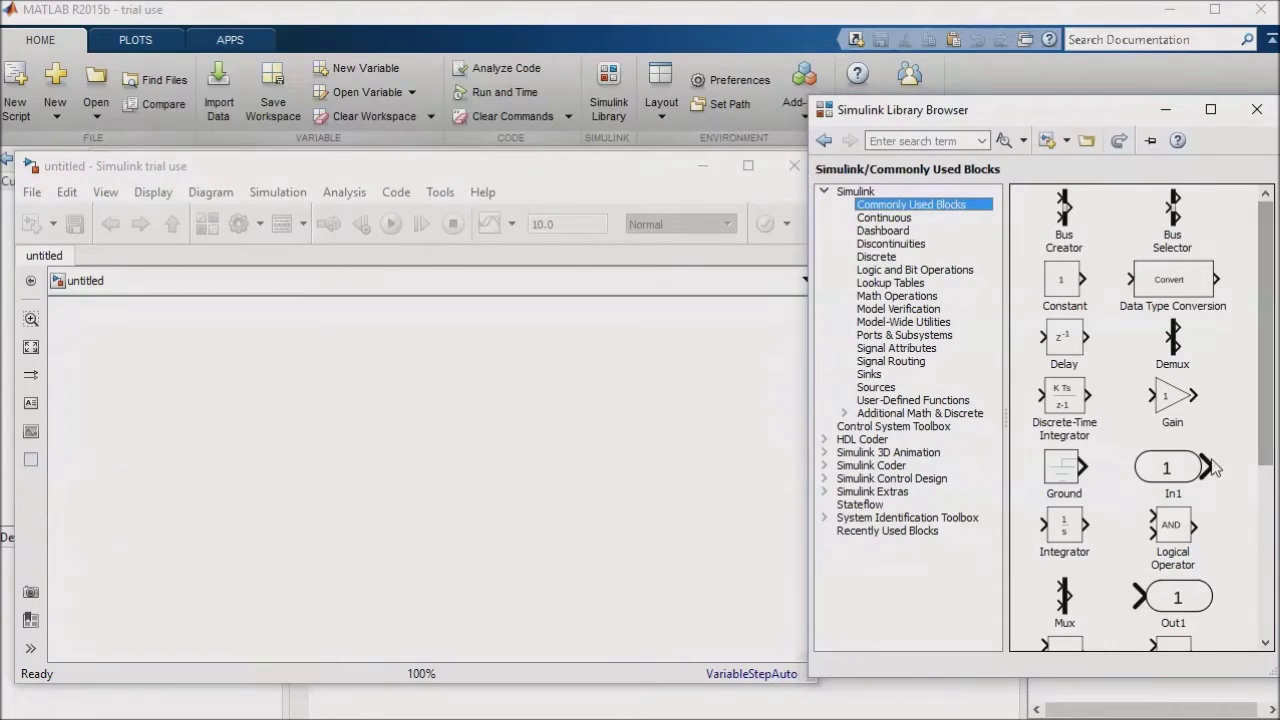
left_click_drag(1205, 470, 300, 400)
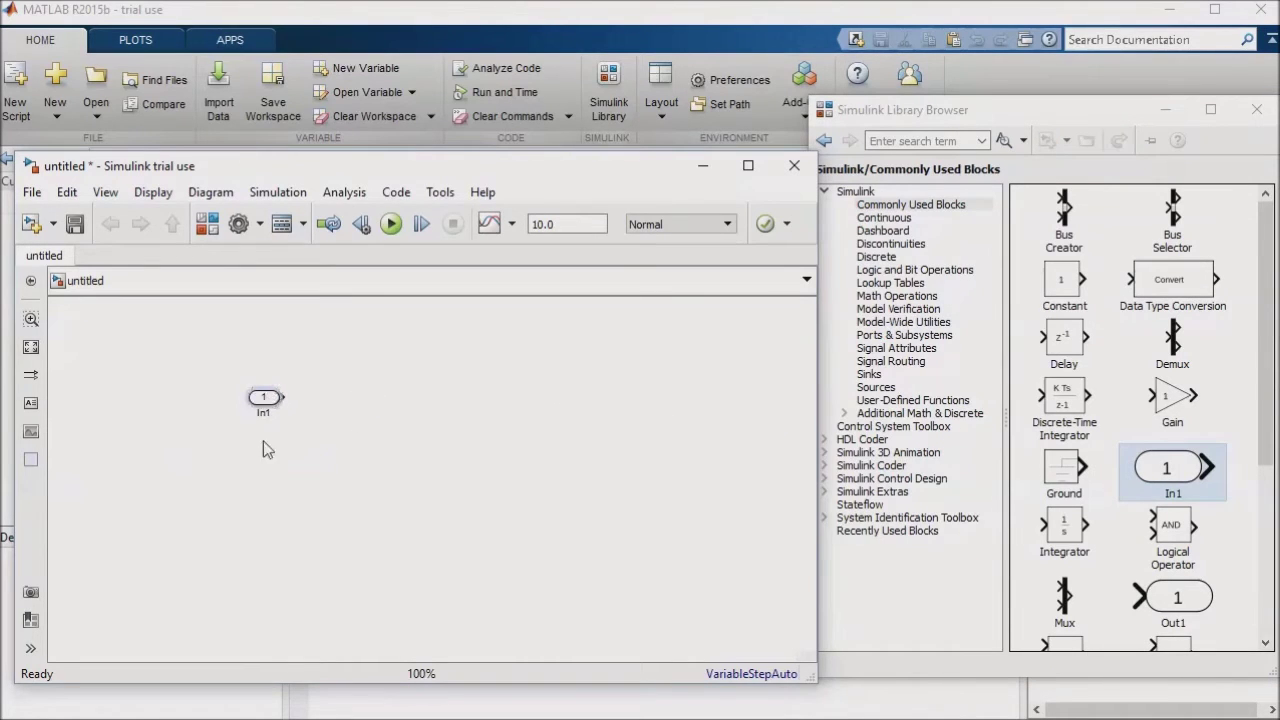
left_click_drag(264, 398, 260, 448)
left_click_drag(1186, 598, 435, 438)
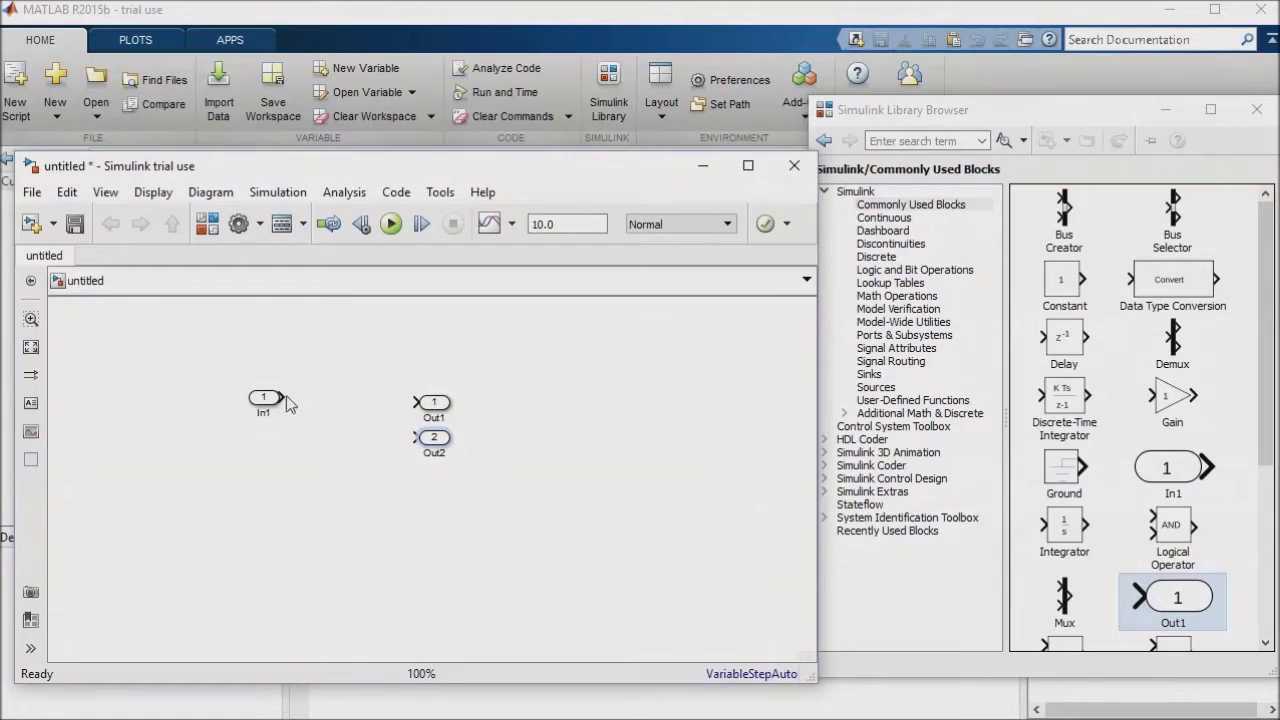
Duplicate them into In2 and Out2, wiring In1 to Out2 and In2 to Out1
mouse_move(265, 397)
left_mouse_down()
mouse_move(277, 441)
mouse_move(415, 402)
left_mouse_up()
left_click(298, 449)
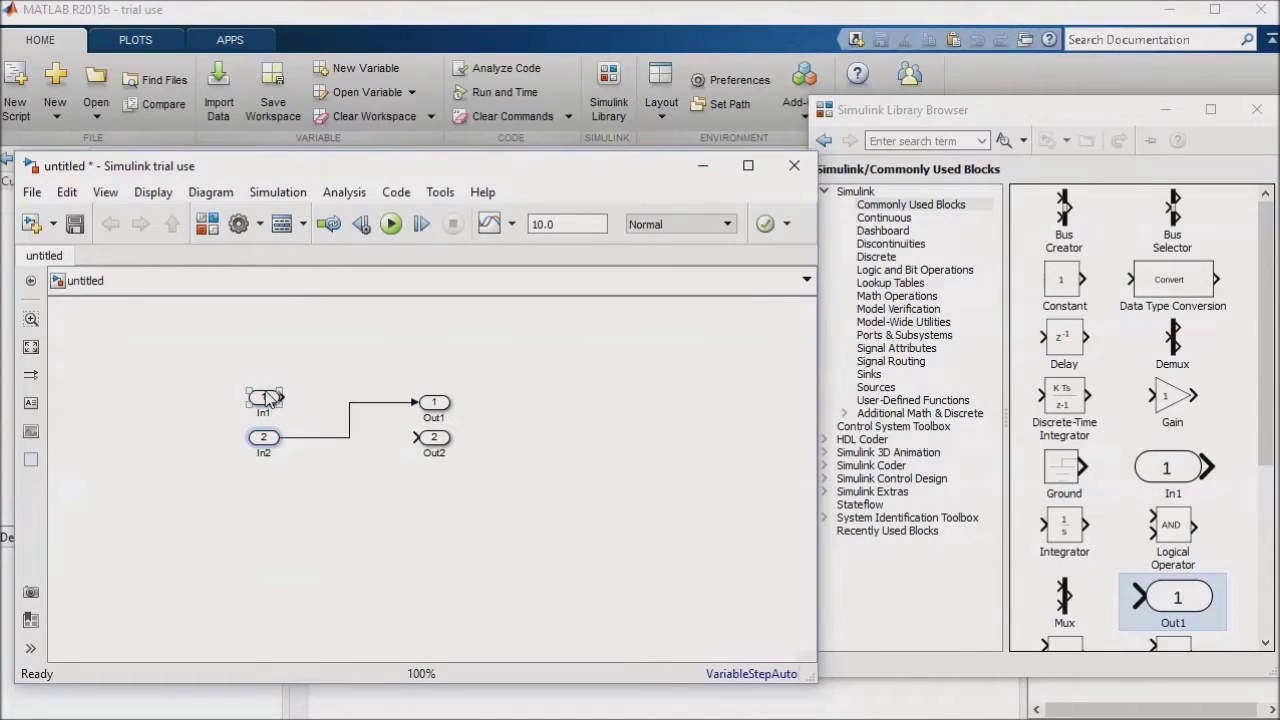
left_click_drag(285, 397, 415, 437)
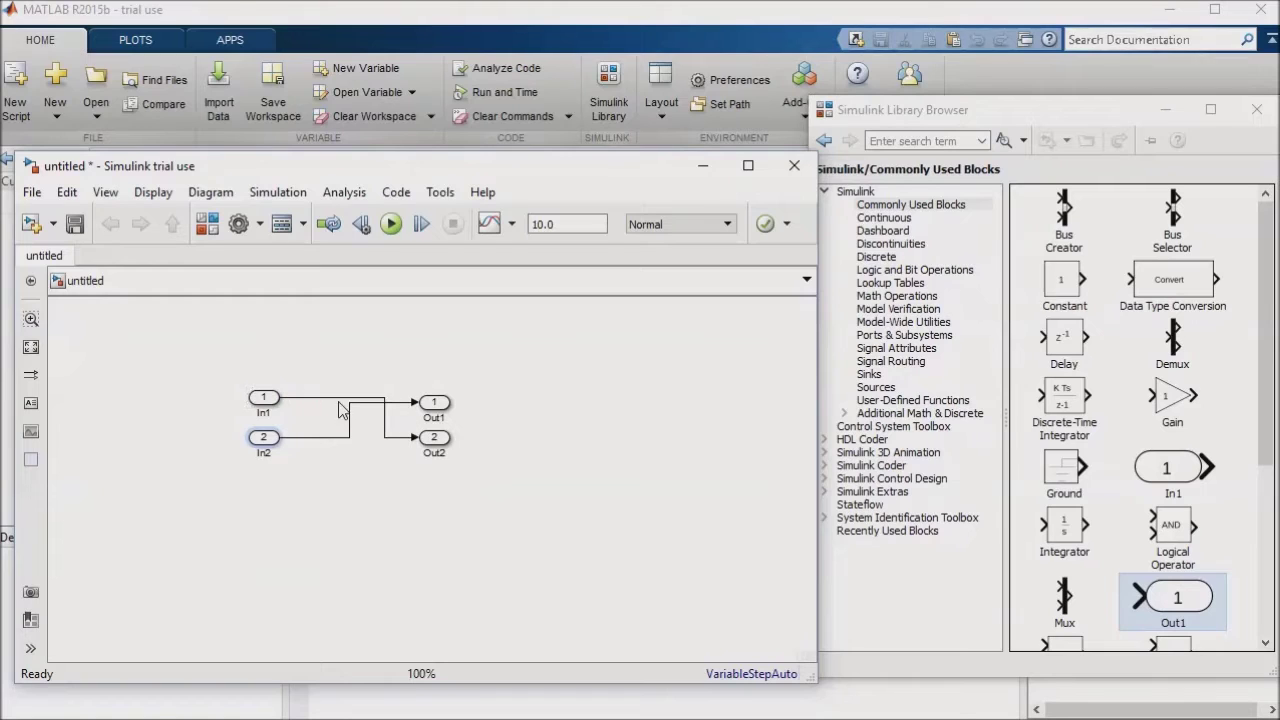
mouse_move(363, 404)
left_mouse_down()
mouse_move(362, 392)
mouse_move(368, 418)
mouse_move(369, 388)
mouse_move(372, 418)
mouse_move(371, 405)
left_mouse_up()
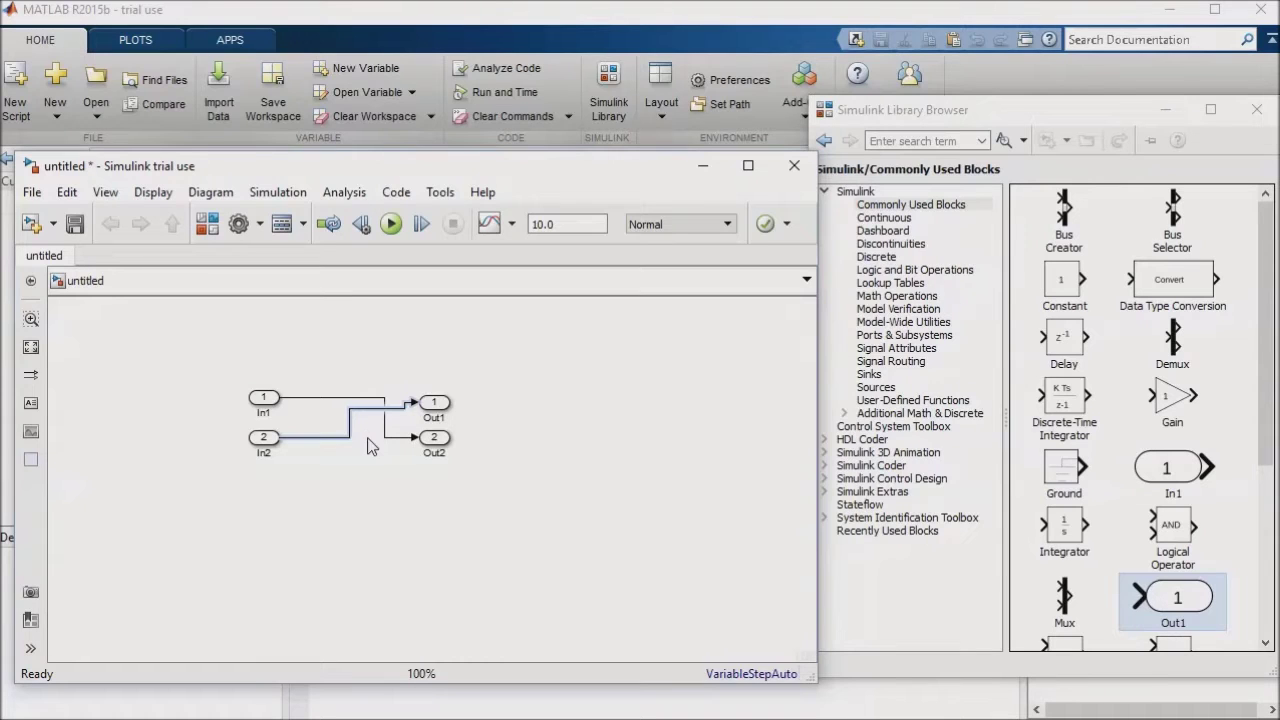
Move Out2 up beside In1 so the In1-to-Out2 line runs straight
left_click(368, 446)
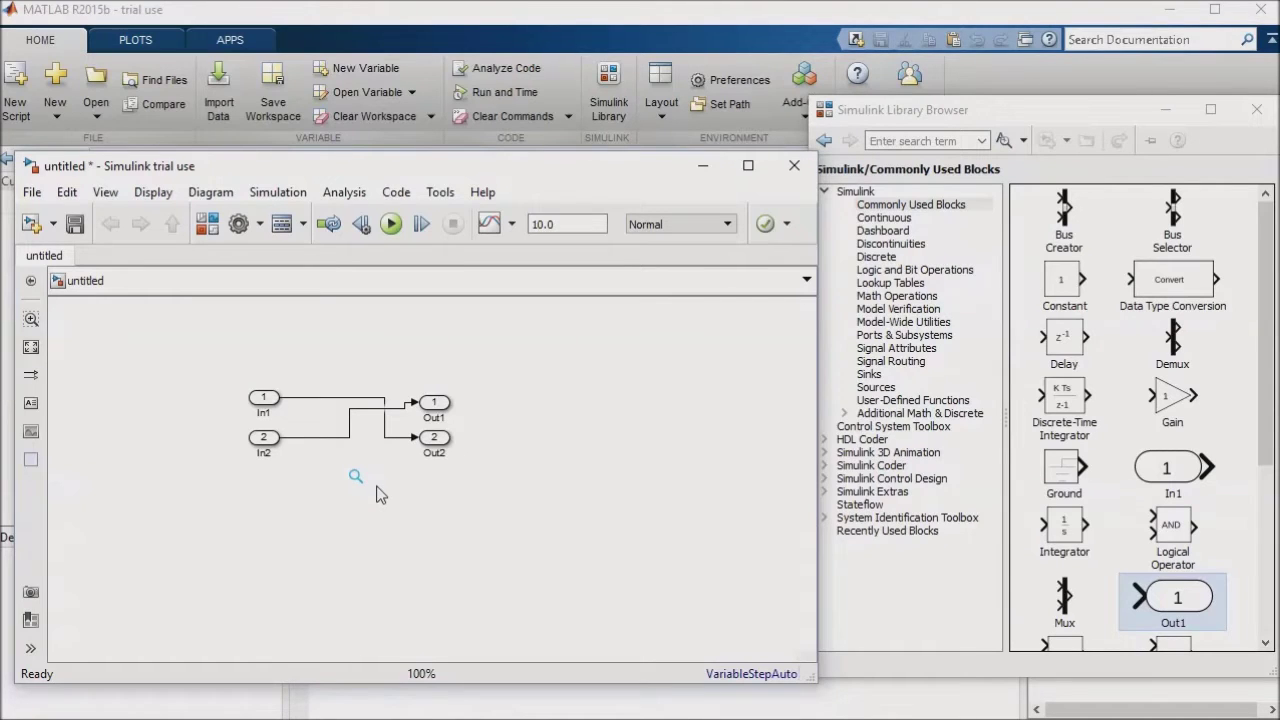
left_click_drag(439, 437, 437, 401)
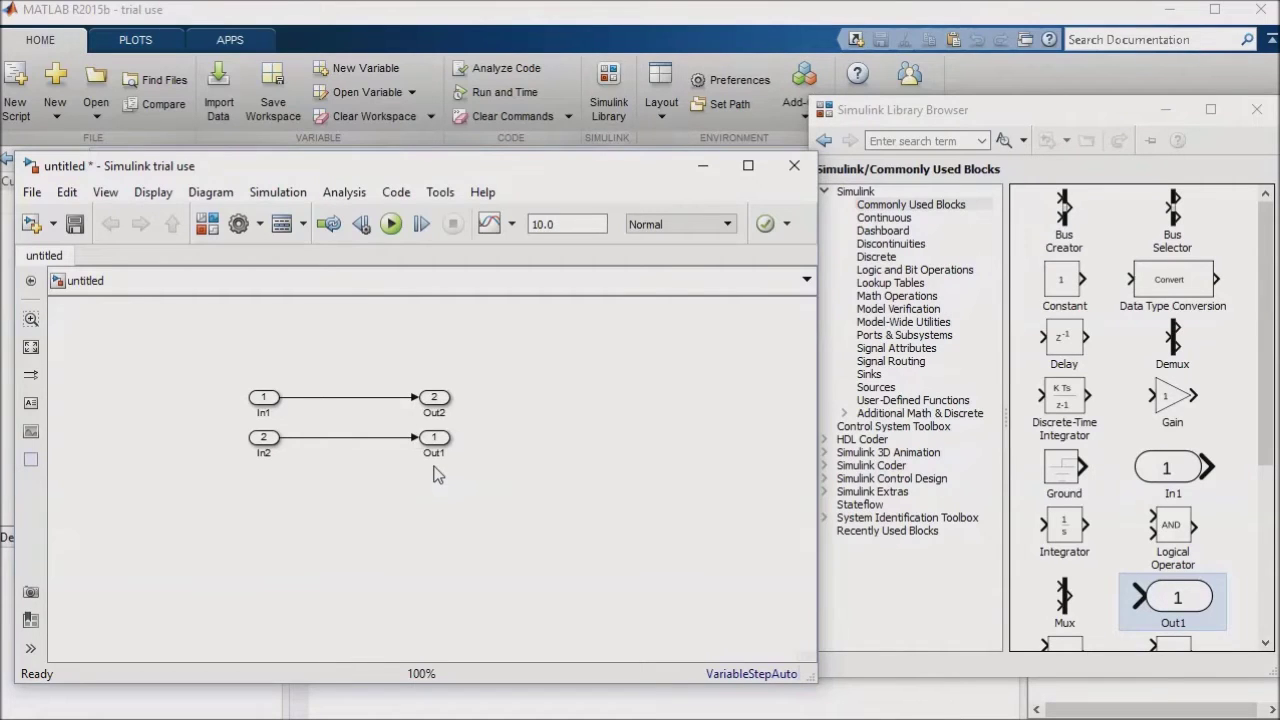
Align In2 and Out1 just under the top row, then shift all four blocks lower
left_click_drag(430, 444, 259, 376)
mouse_move(264, 440)
left_mouse_down()
mouse_move(400, 445)
mouse_move(437, 376)
mouse_move(266, 430)
left_mouse_up()
left_click_drag(275, 378, 445, 438)
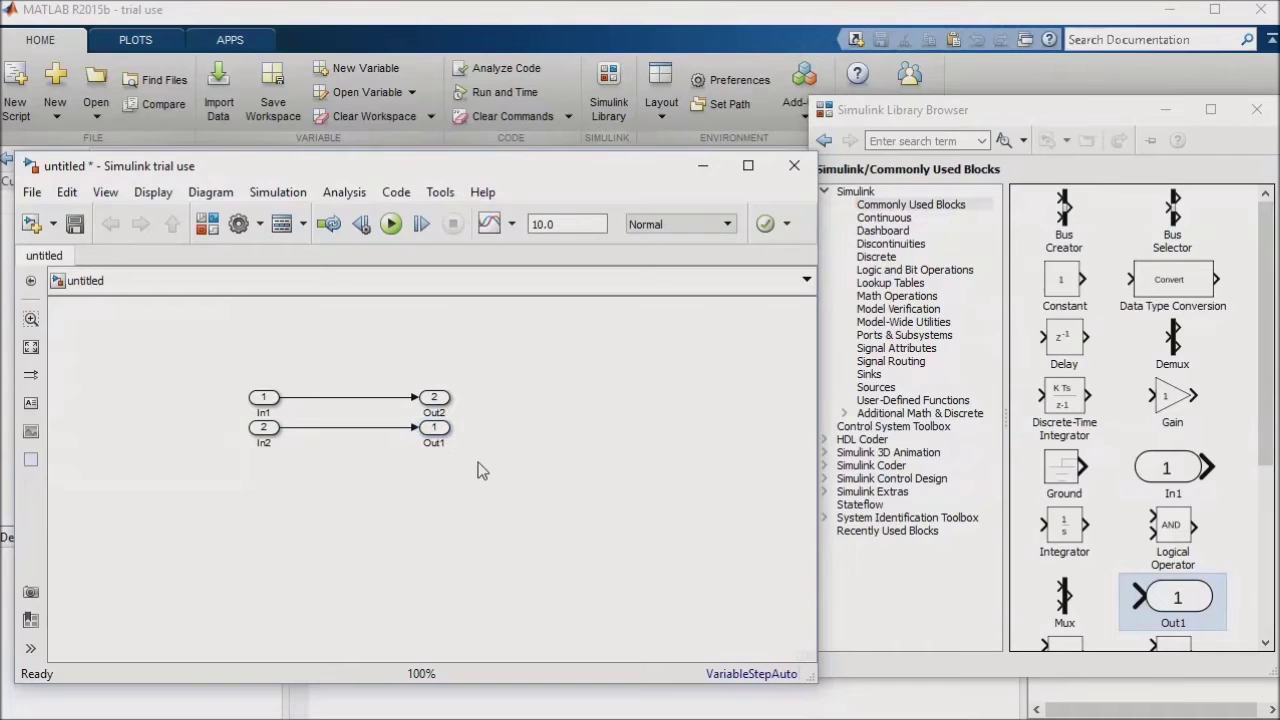
left_click_drag(506, 364, 198, 500)
left_click_drag(264, 406, 264, 550)
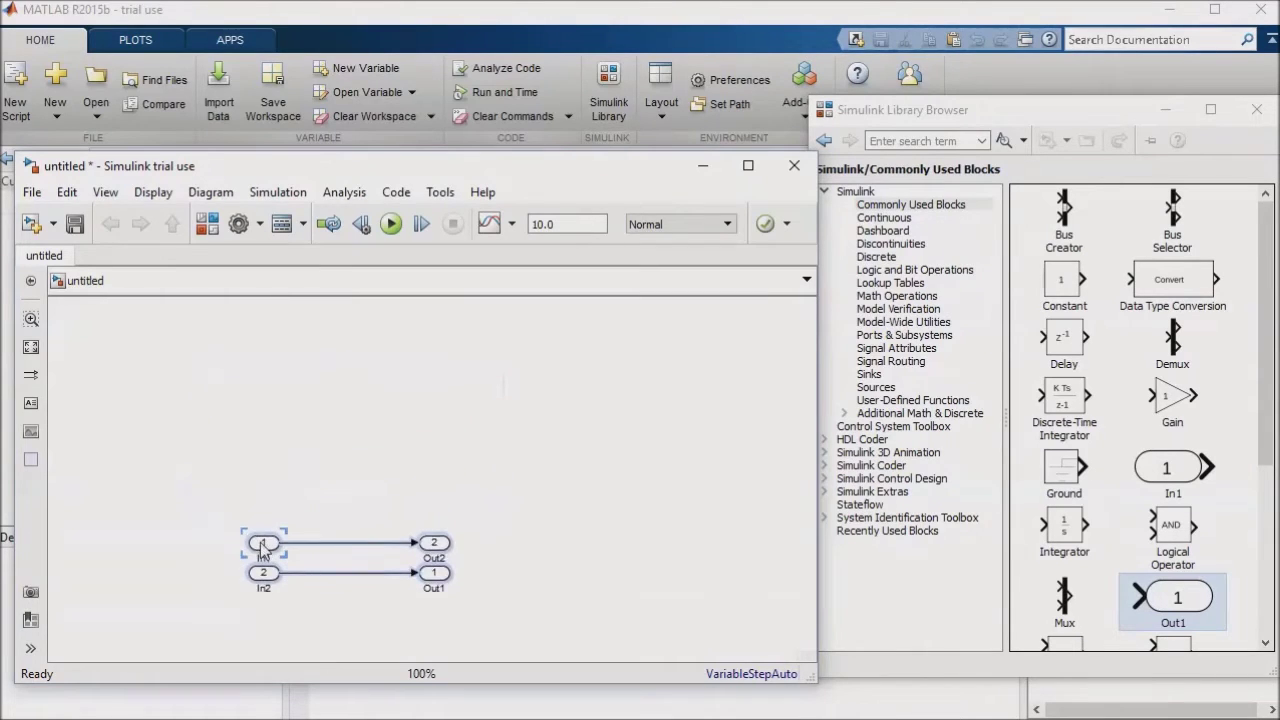
left_click(282, 486)
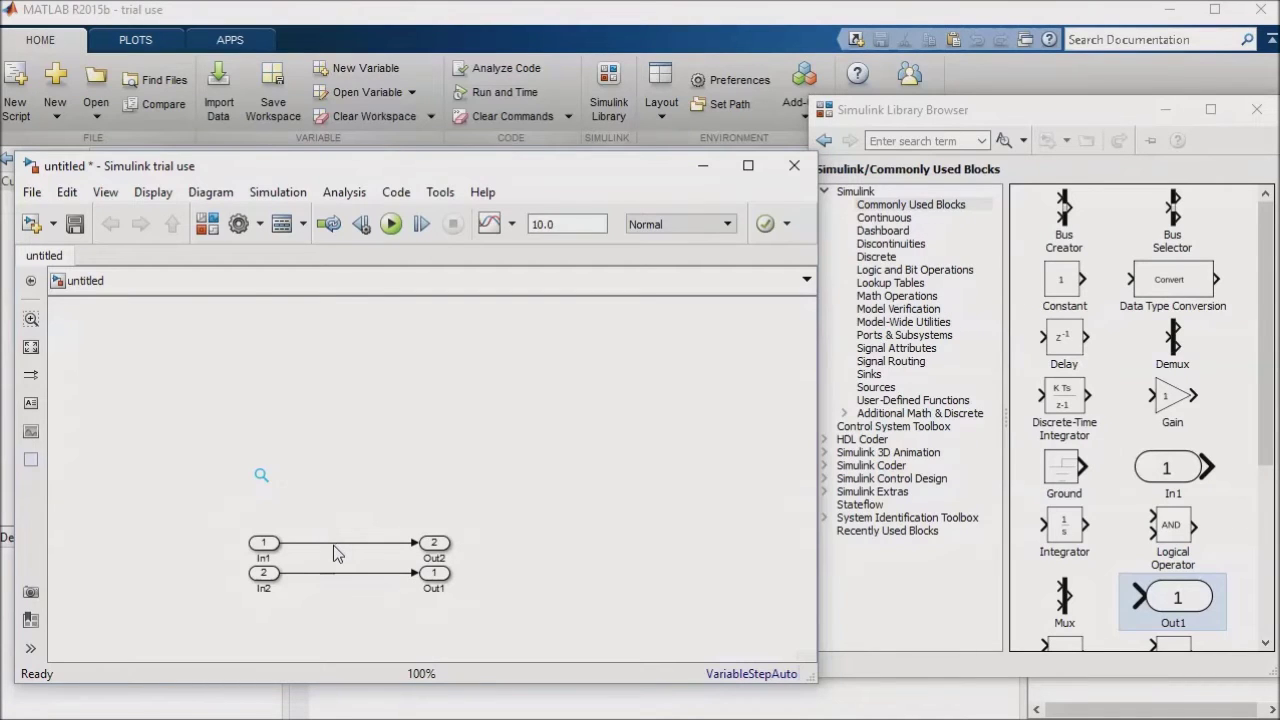
Name the In1-to-Out2 signal line 'SignalOne' in its Signal Properties
right_click(334, 546)
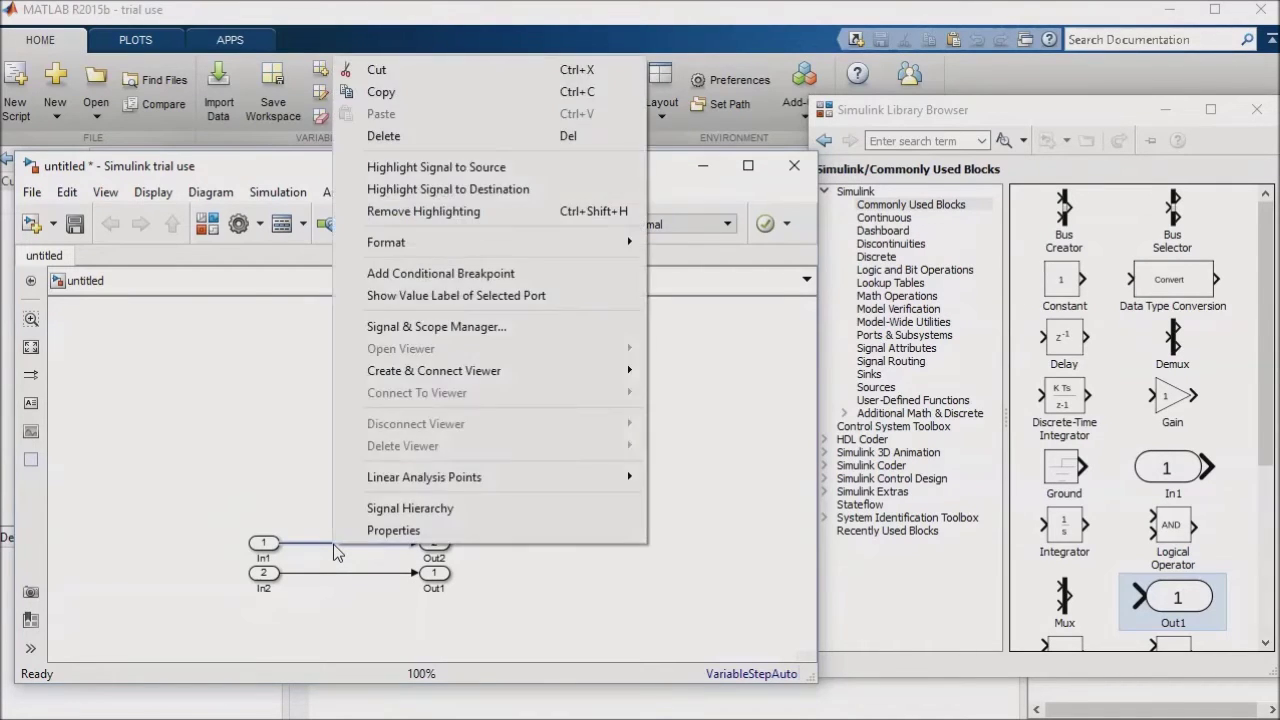
left_click(431, 537)
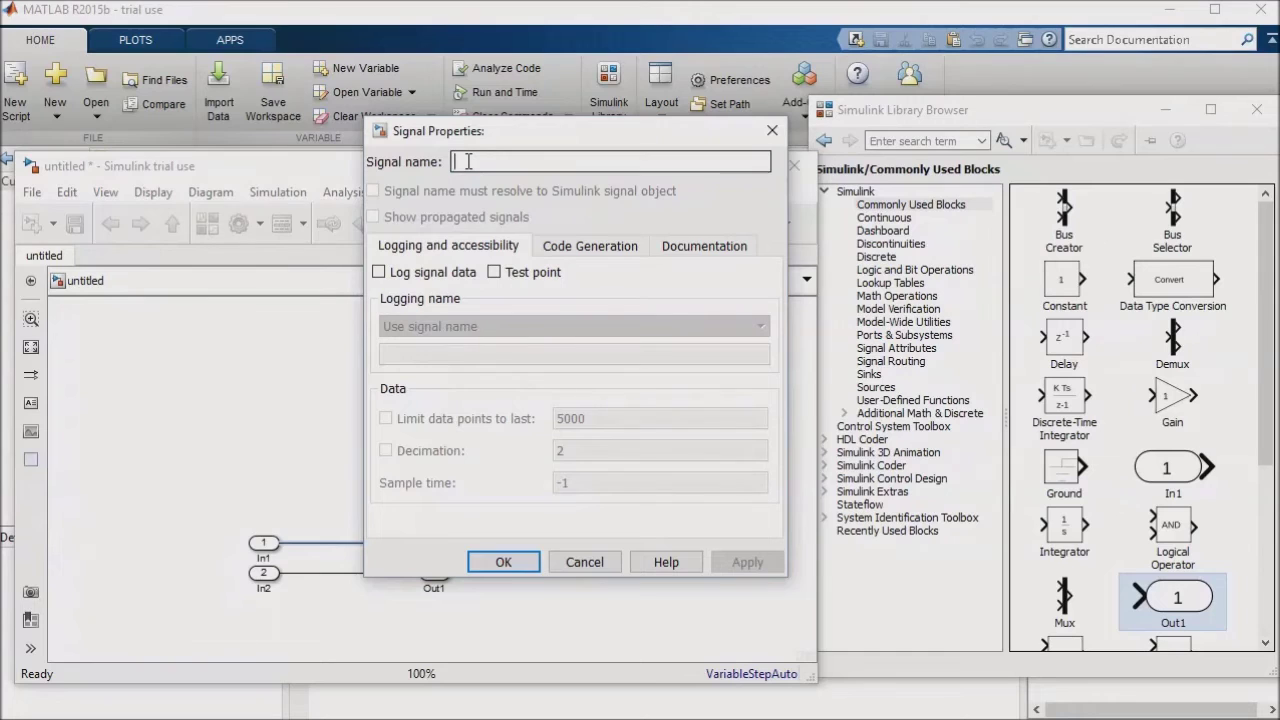
type("SignalOne")
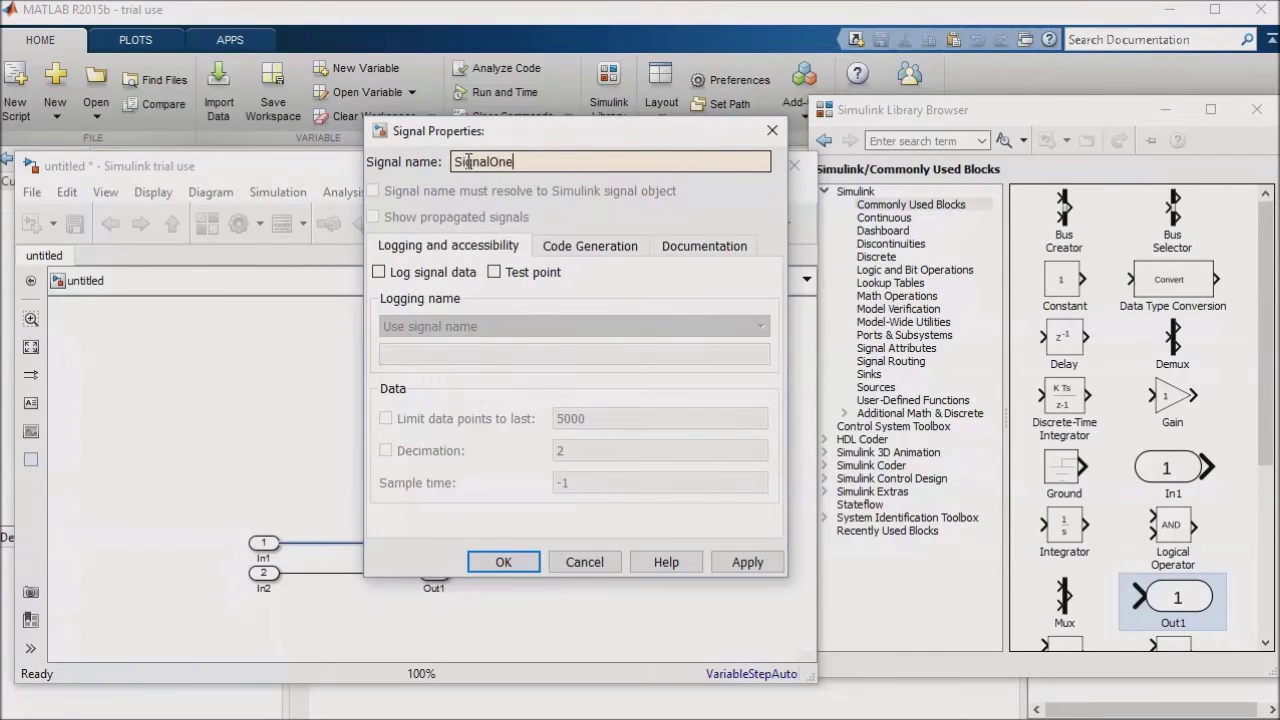
left_click(505, 563)
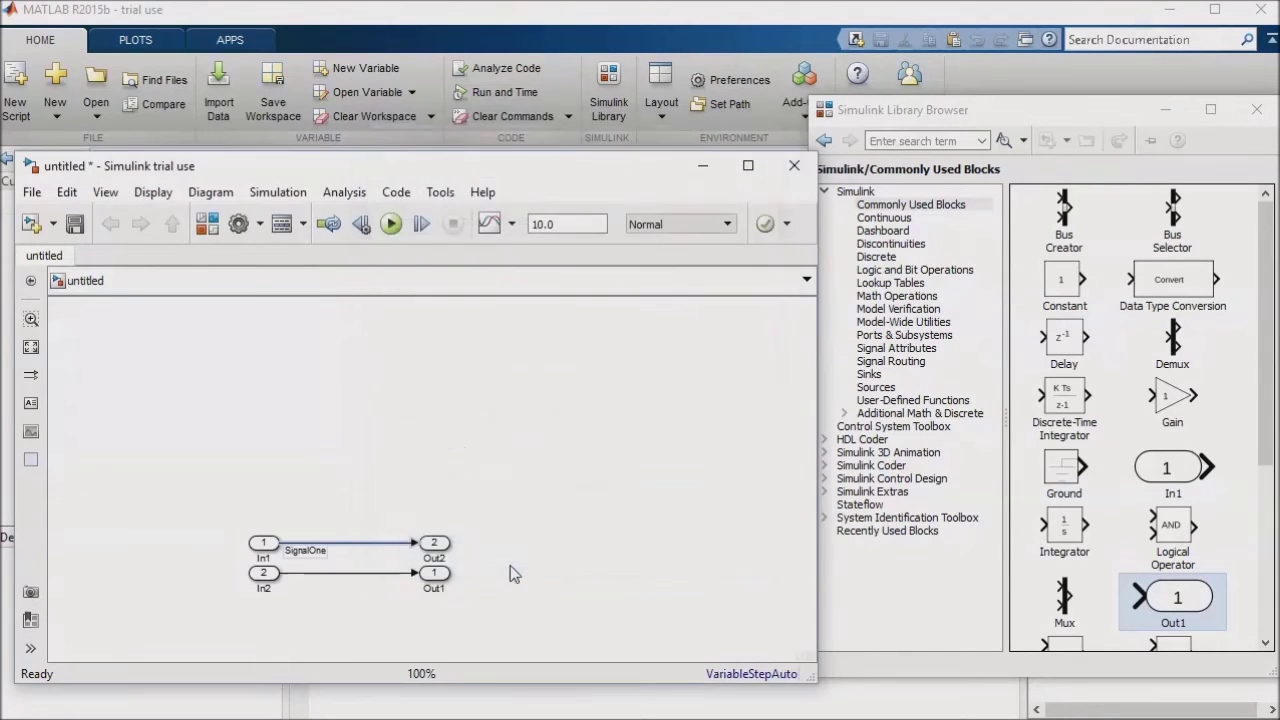
right_click(351, 548)
Turn on Log signal data and Test point for the SignalOne line
left_click(389, 535)
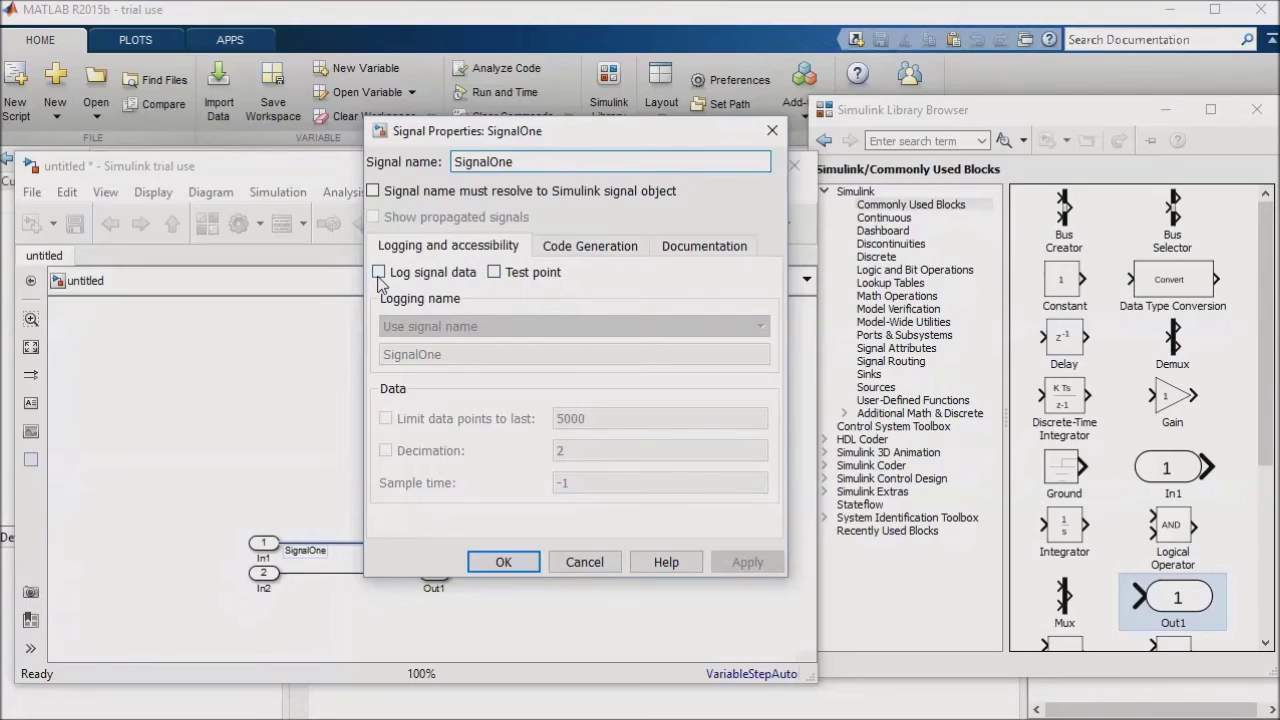
left_click(379, 273)
left_click(494, 272)
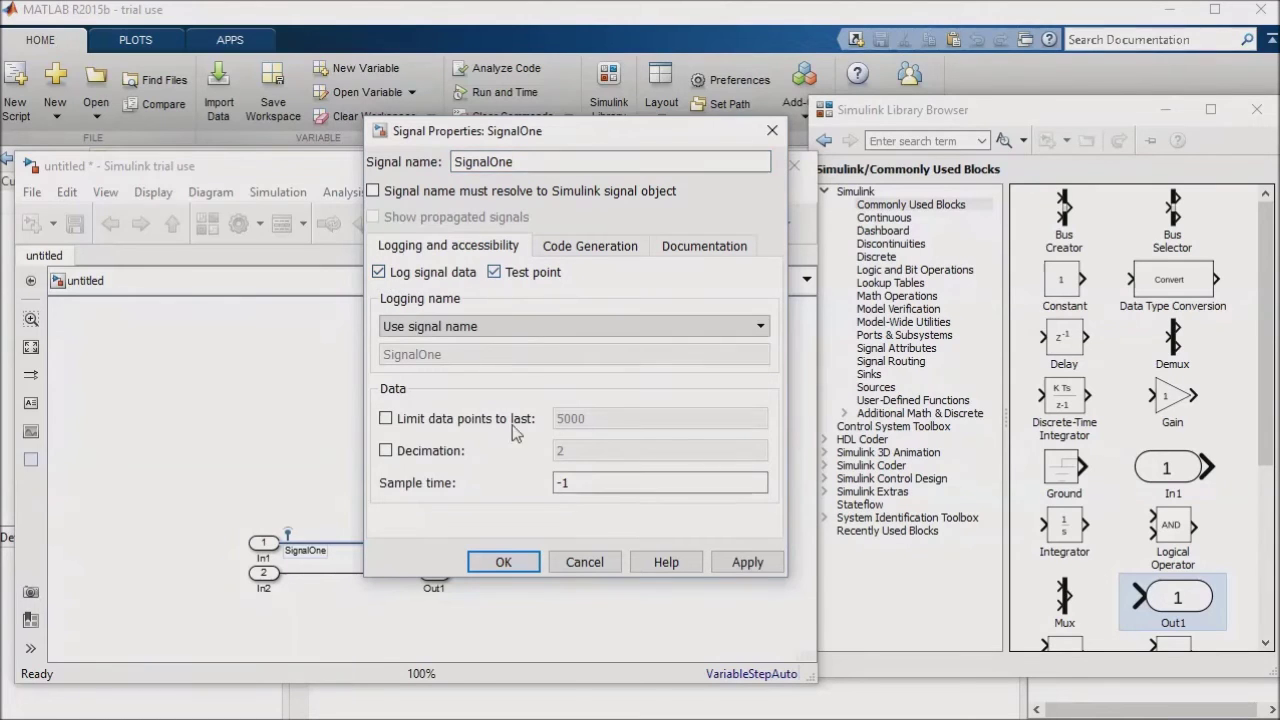
left_click(505, 562)
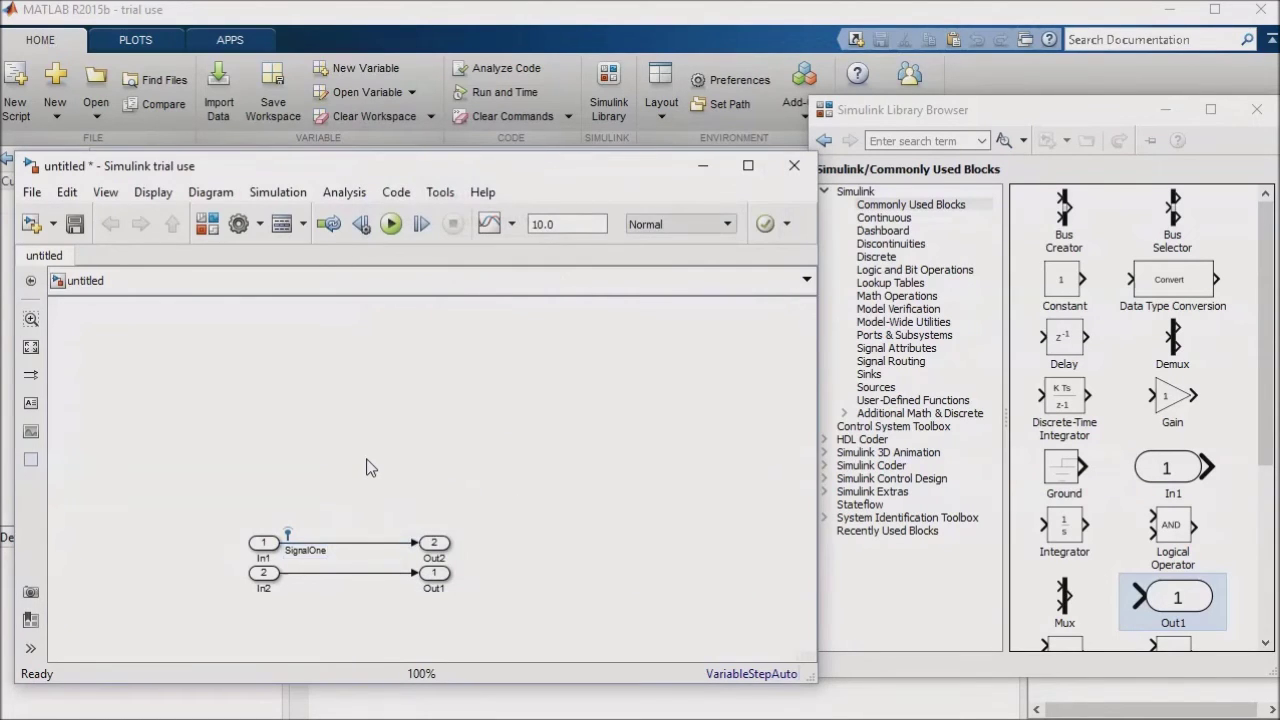
left_click(276, 543)
Delete the In2 and Out1 blocks together with their connecting line
left_click(876, 387)
left_click_drag(1266, 289, 1260, 587)
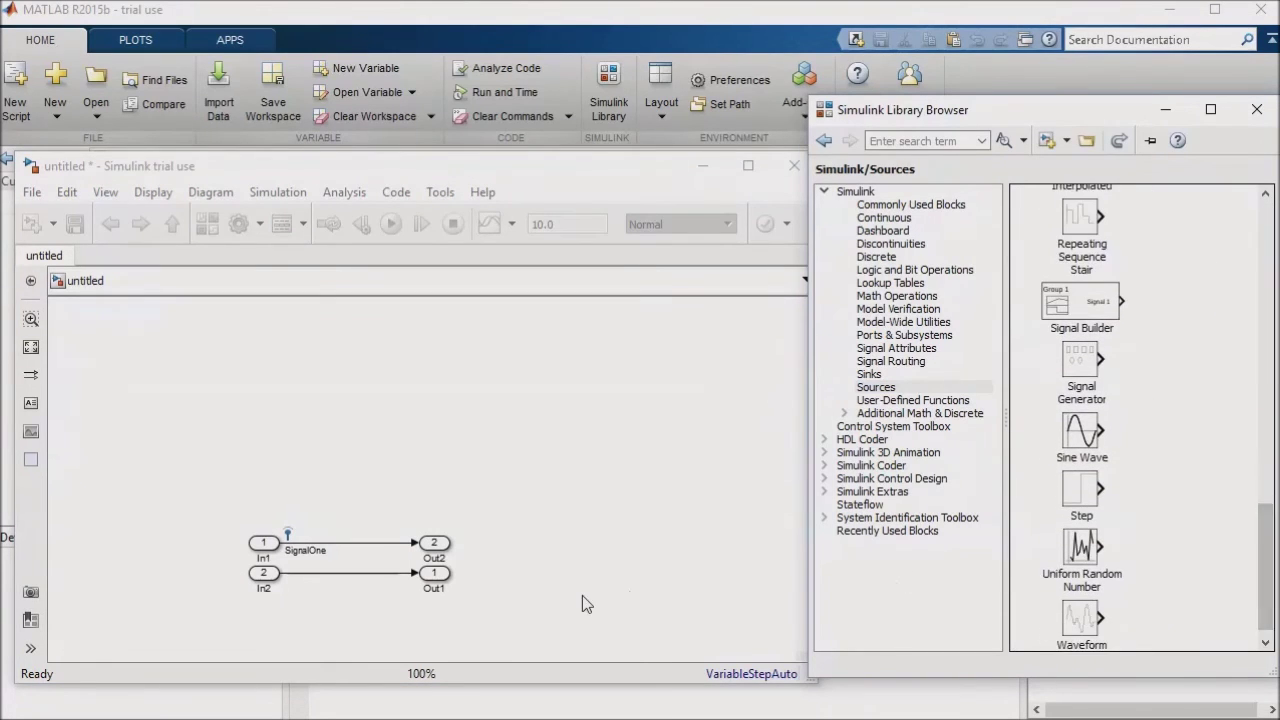
left_click(468, 572)
left_click_drag(482, 557, 228, 610)
key("Delete")
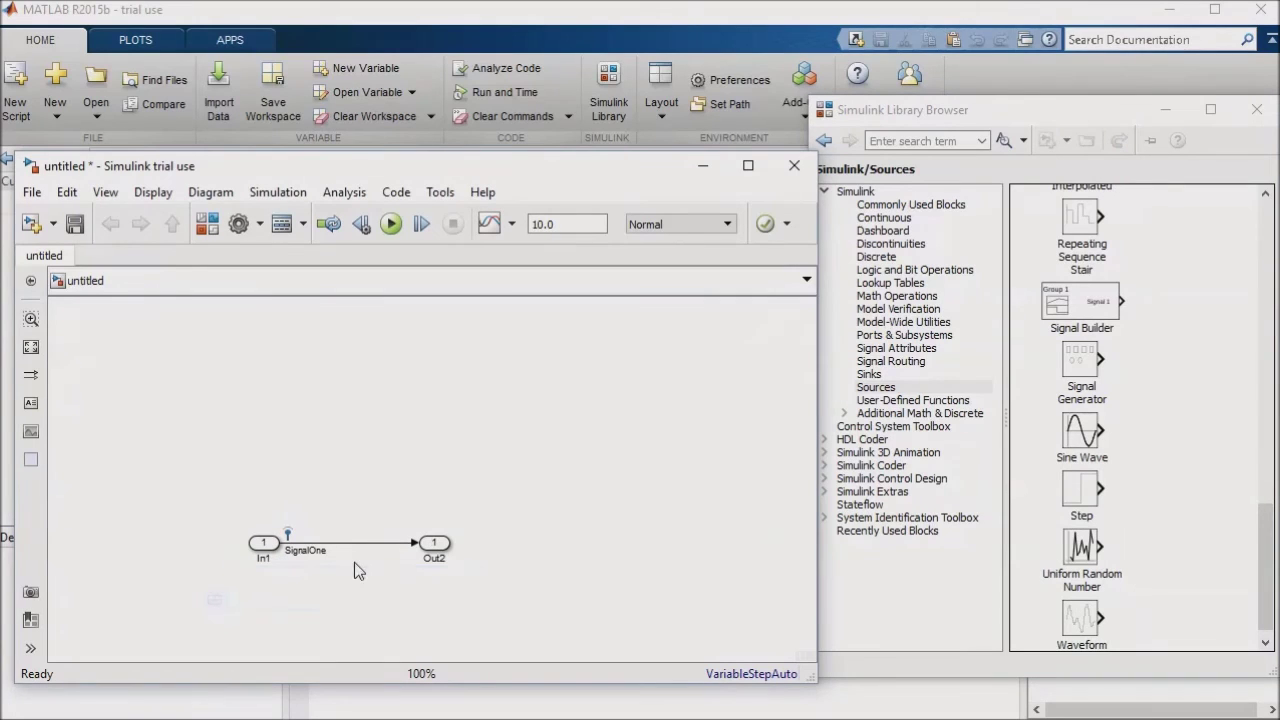
Replace In1 with a Sine Wave source block feeding the SignalOne line into Out2
left_click(1078, 434)
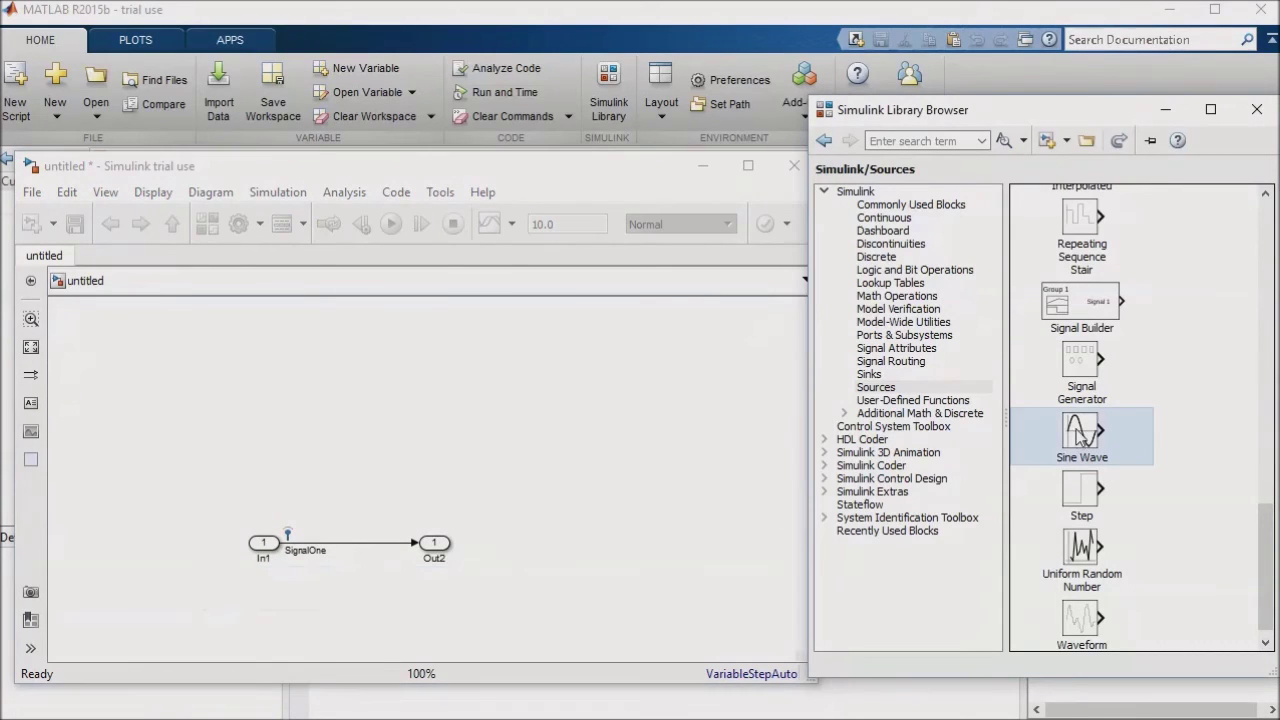
left_click_drag(1078, 434, 259, 594)
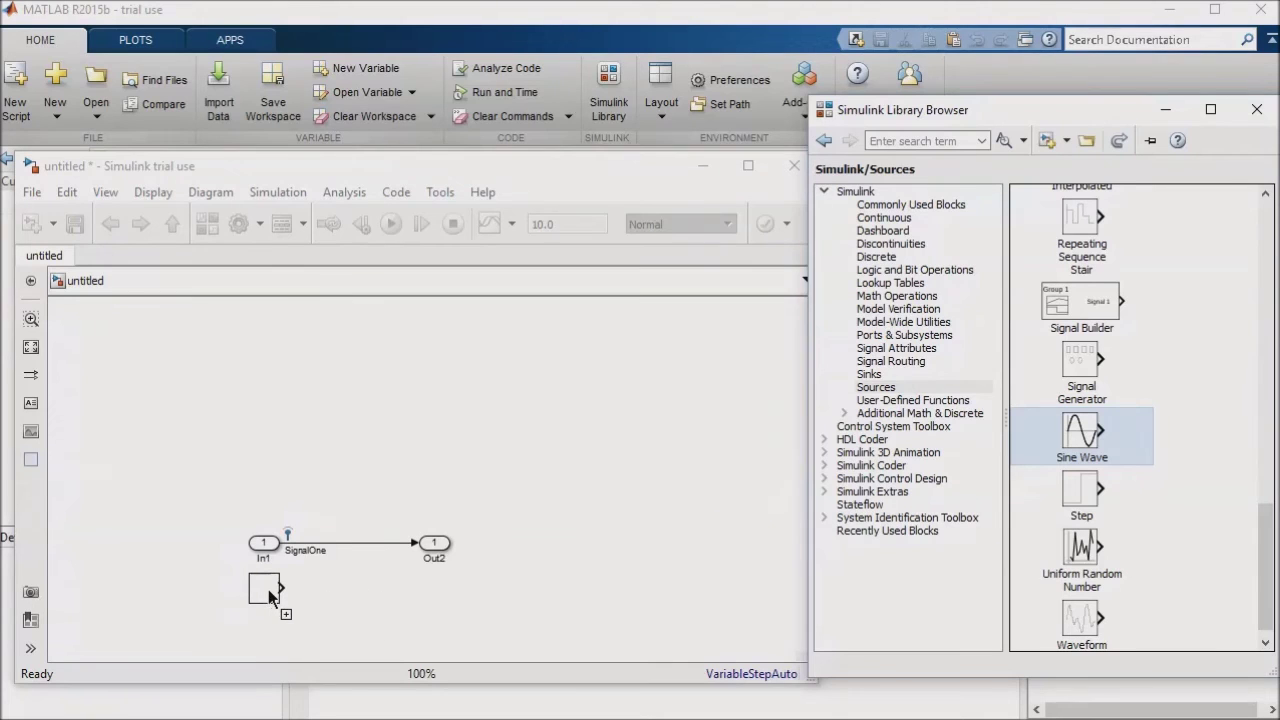
left_click(260, 532)
key("Delete")
left_click_drag(263, 575, 263, 530)
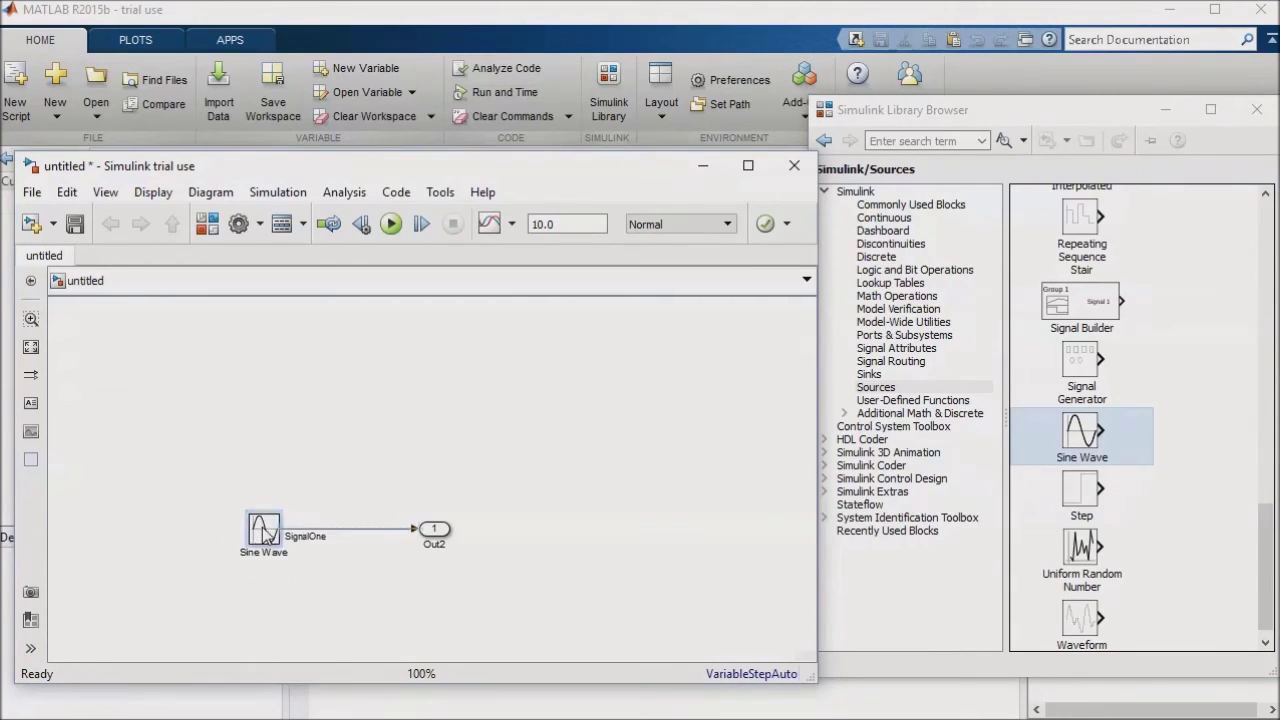
left_click(322, 494)
Re-enable Log signal data and Test point on SignalOne, then run the simulation
right_click(342, 530)
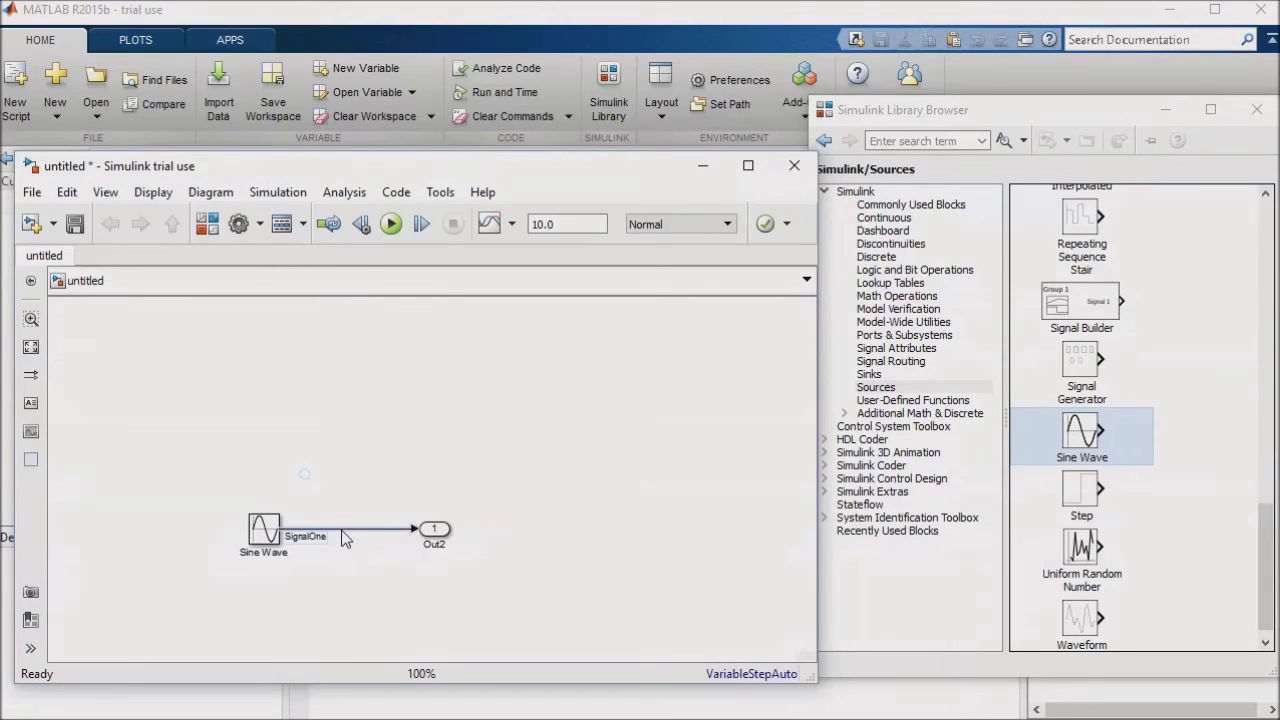
left_click(415, 516)
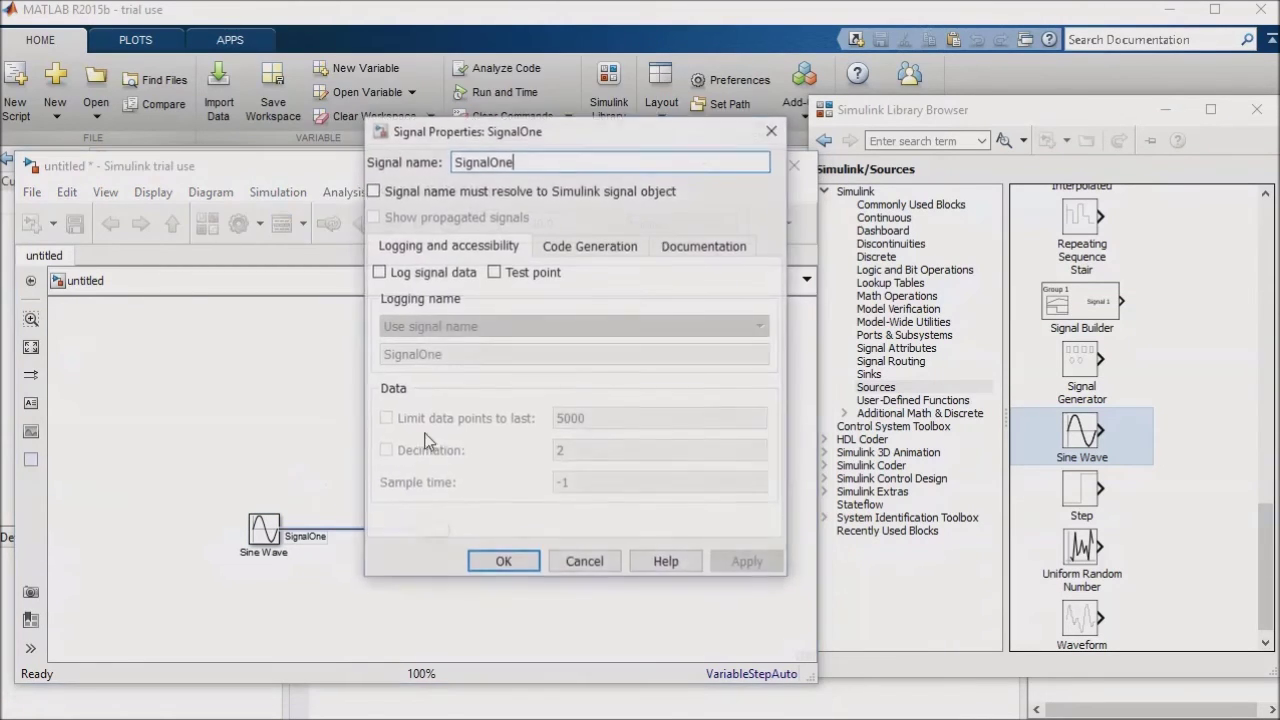
left_click(378, 272)
left_click(494, 272)
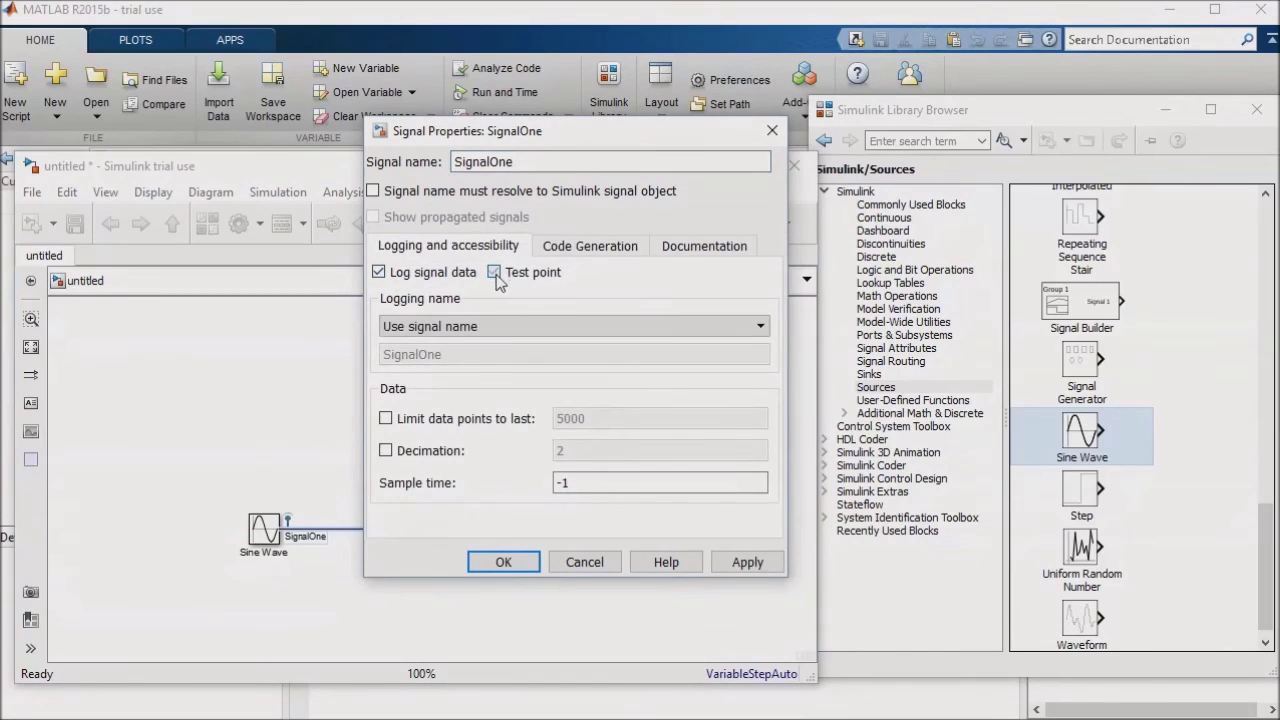
left_click(503, 562)
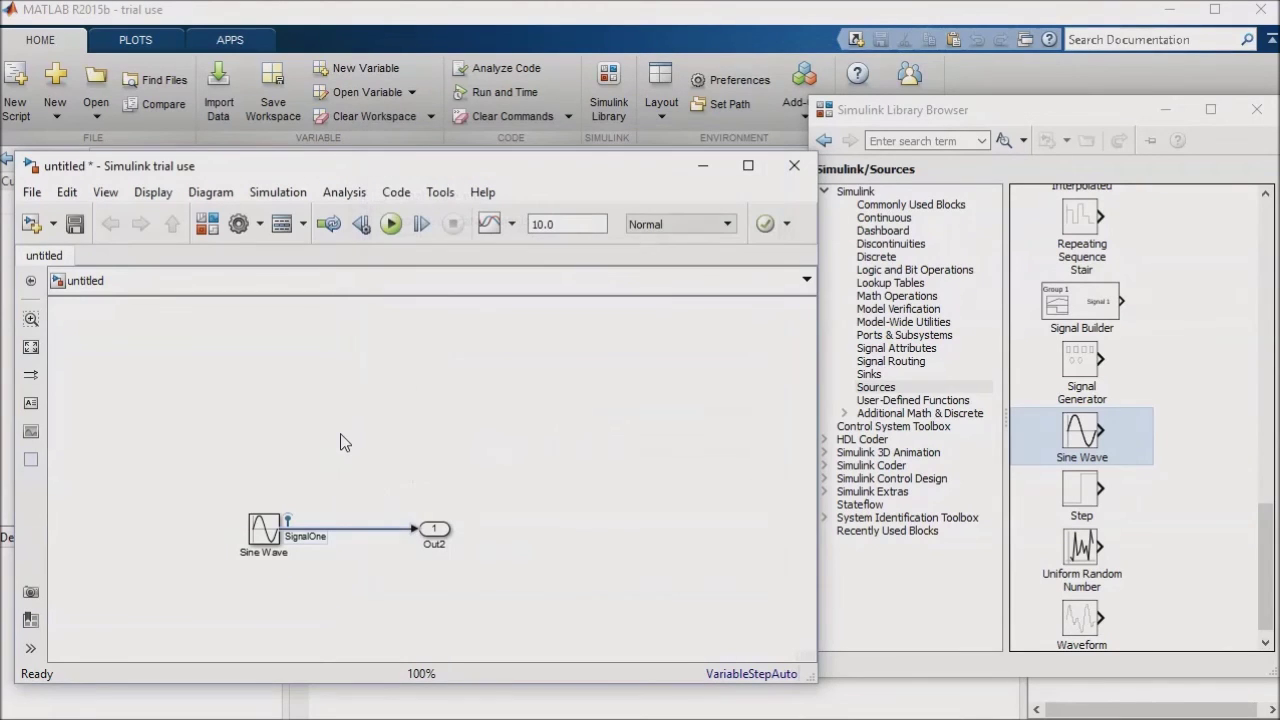
left_click(391, 224)
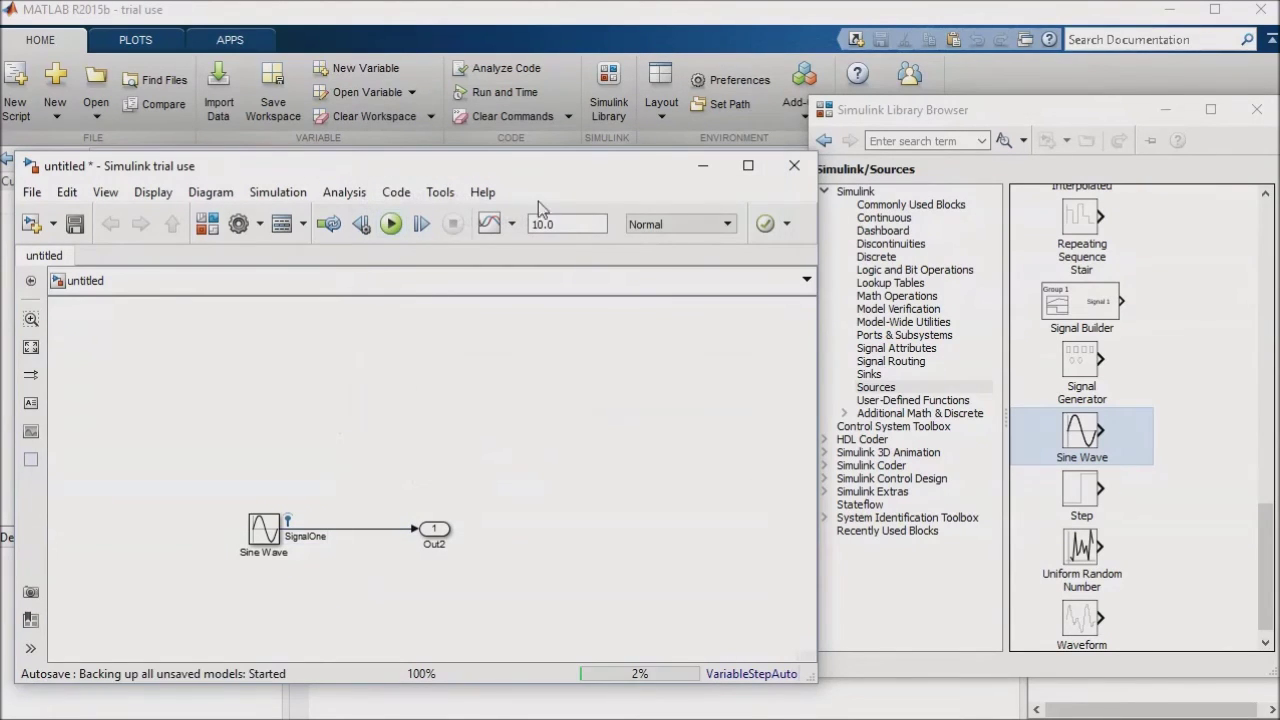
left_click(1166, 110)
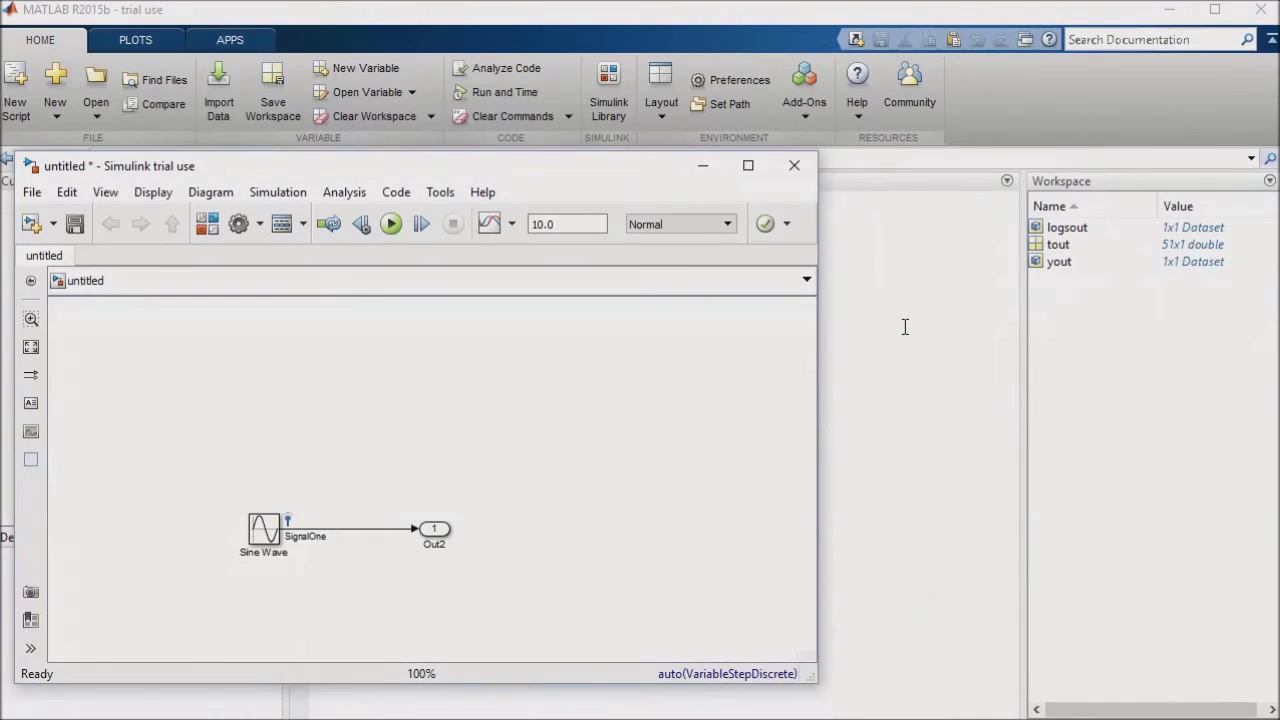
Run plot(logsout.getElement('SignalOne').Values) in the MATLAB Command Window
left_click(1074, 230)
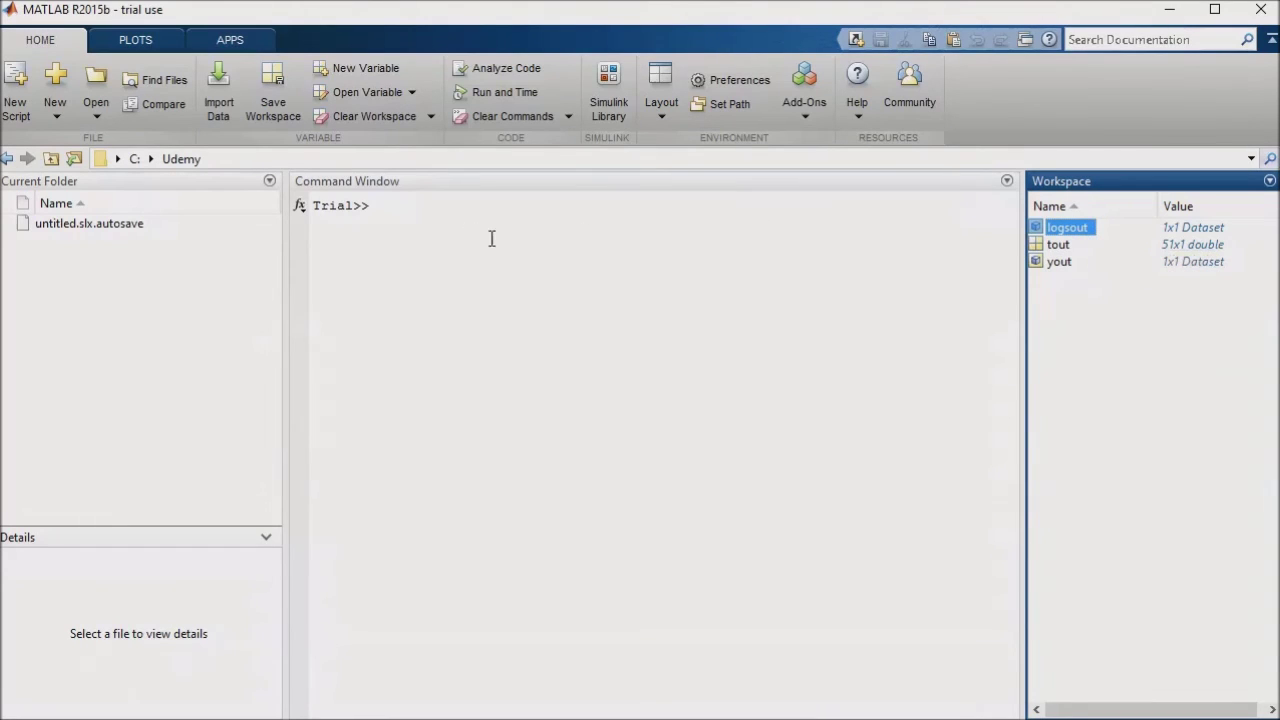
left_click(439, 221)
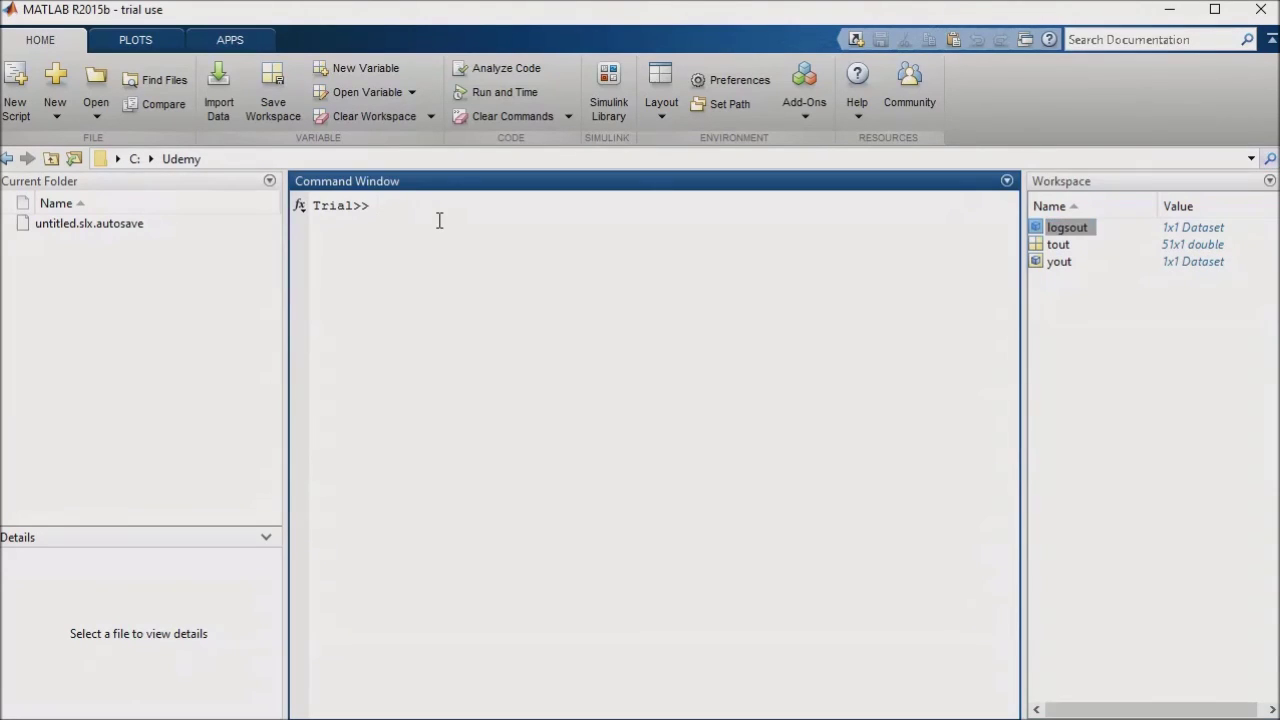
type("plot(logsout.getEleme")
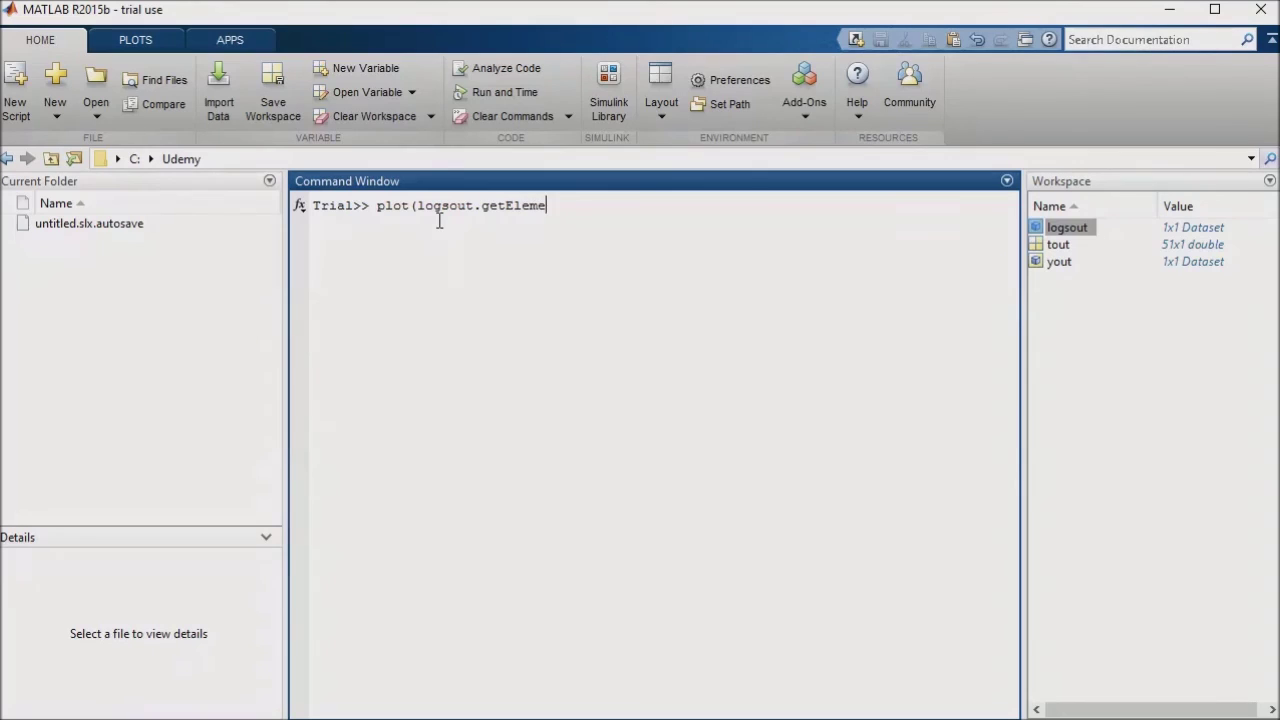
type("nt('SignalOne').Values")
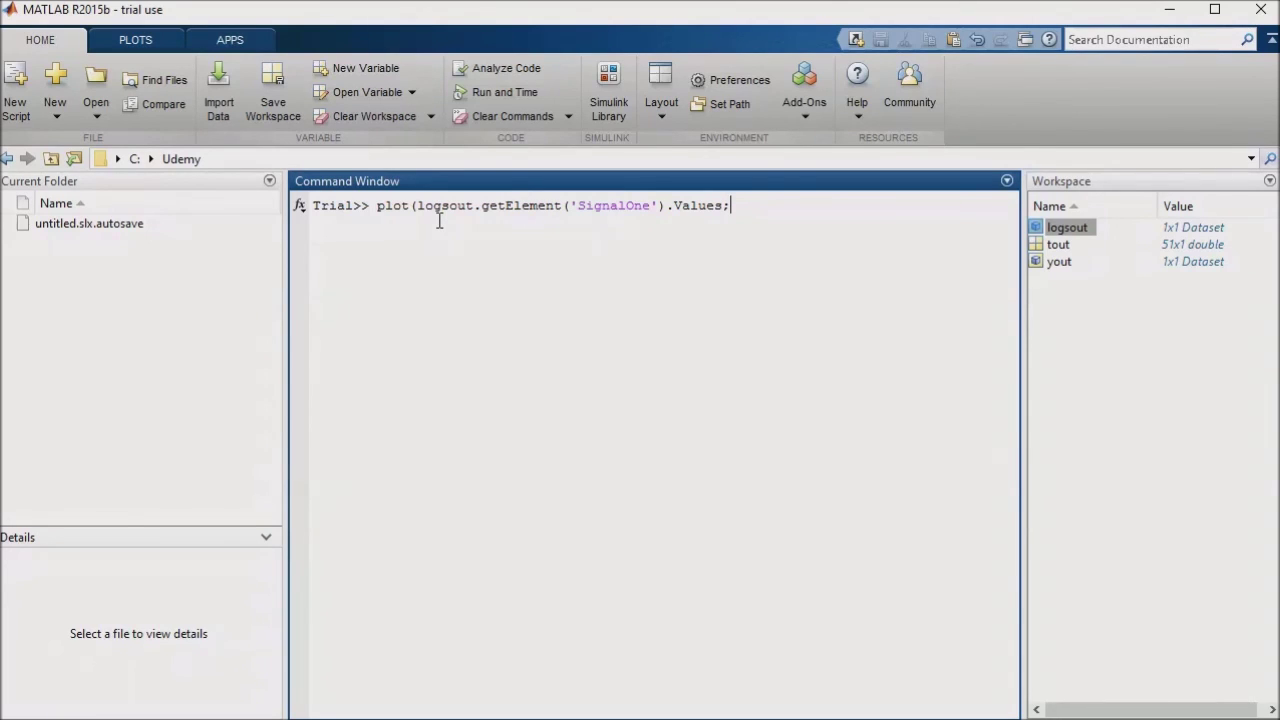
type(")")
key("Return")
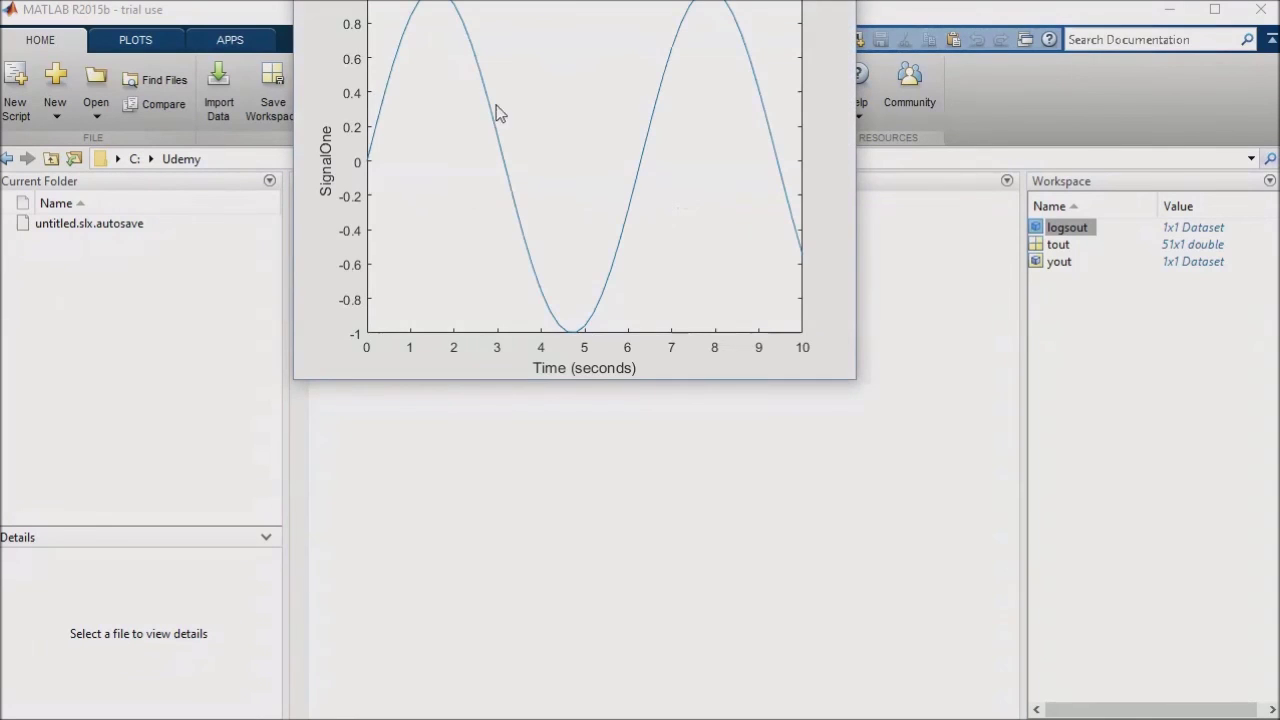
Enlarge the Figure 1 sine plot and reposition it so the command stays visible
left_click_drag(505, 1, 517, 54)
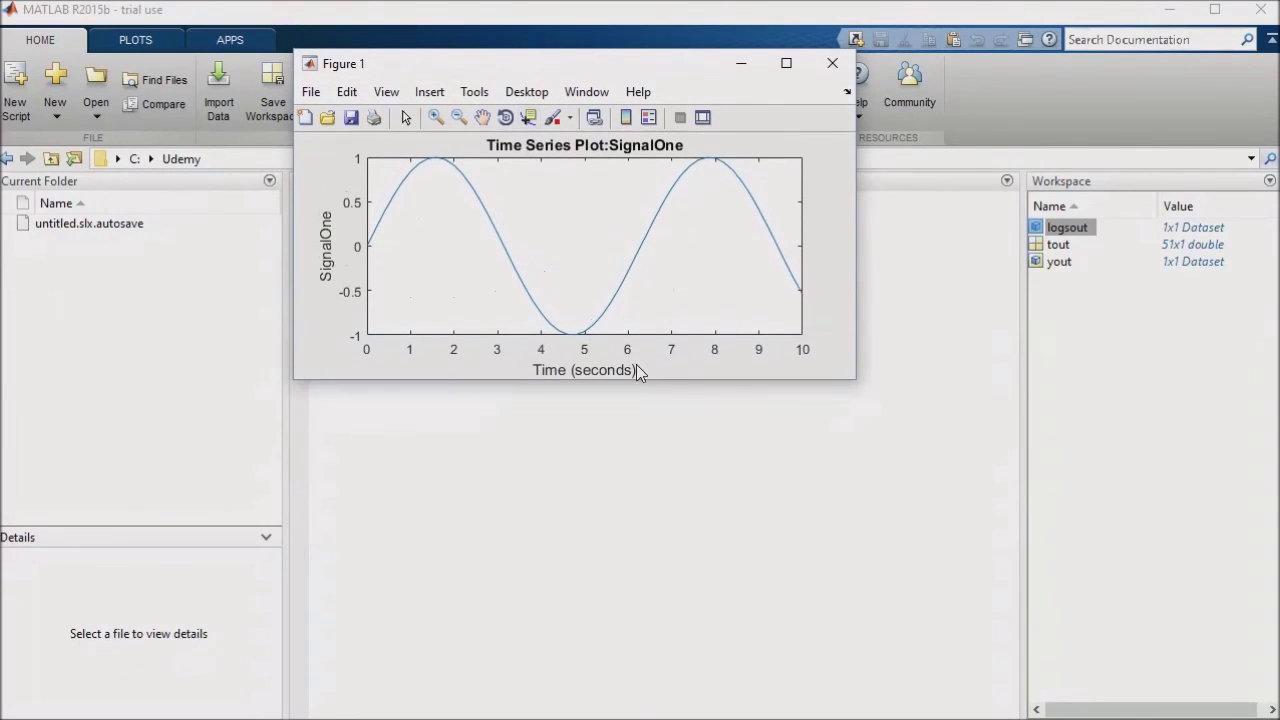
left_click_drag(643, 378, 637, 553)
left_click_drag(472, 71, 584, 236)
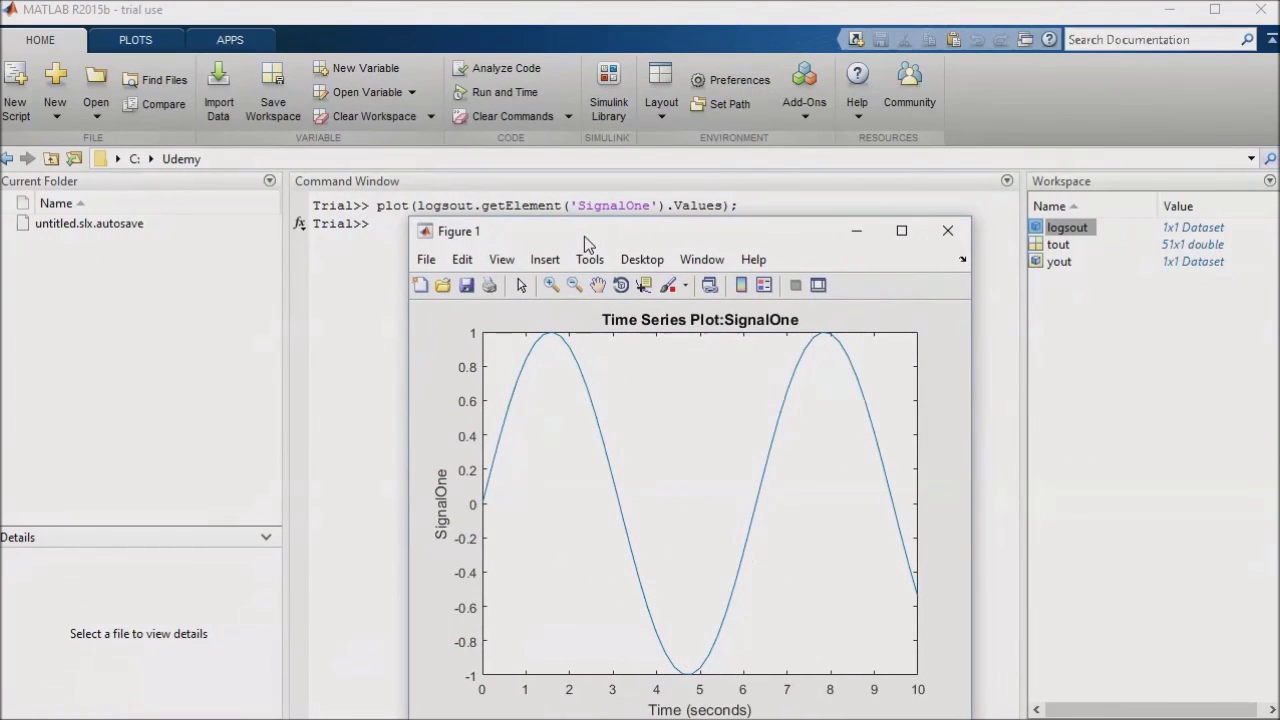